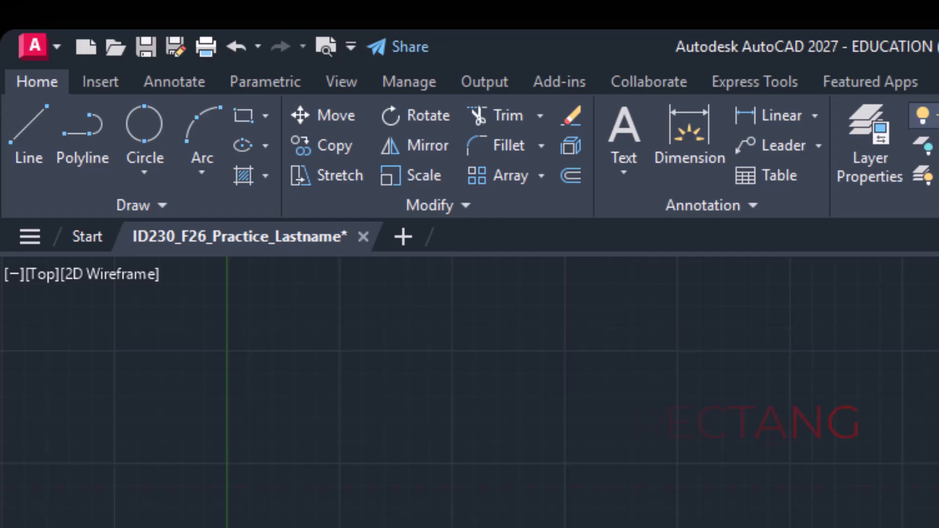
Step: Draw a rectangle with the RECTANG command by picking two opposite corners freehand
type("REC")
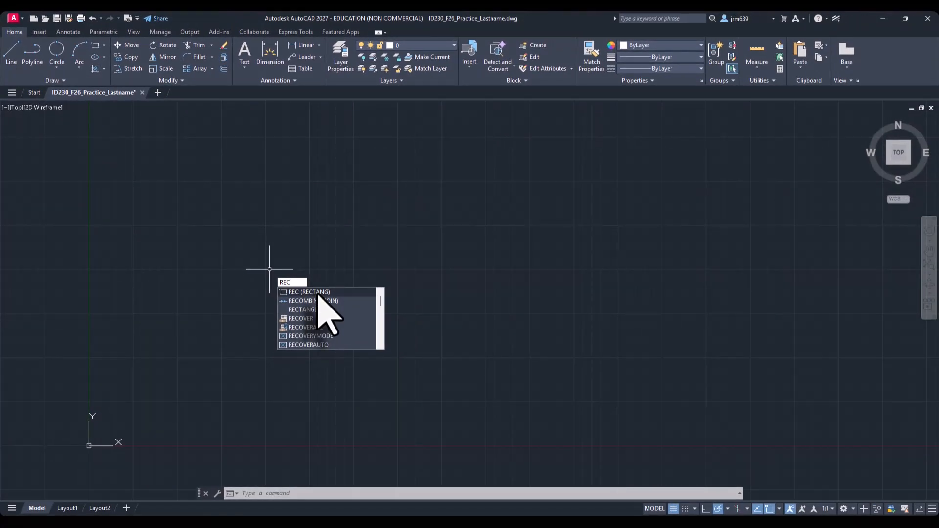
key("Return")
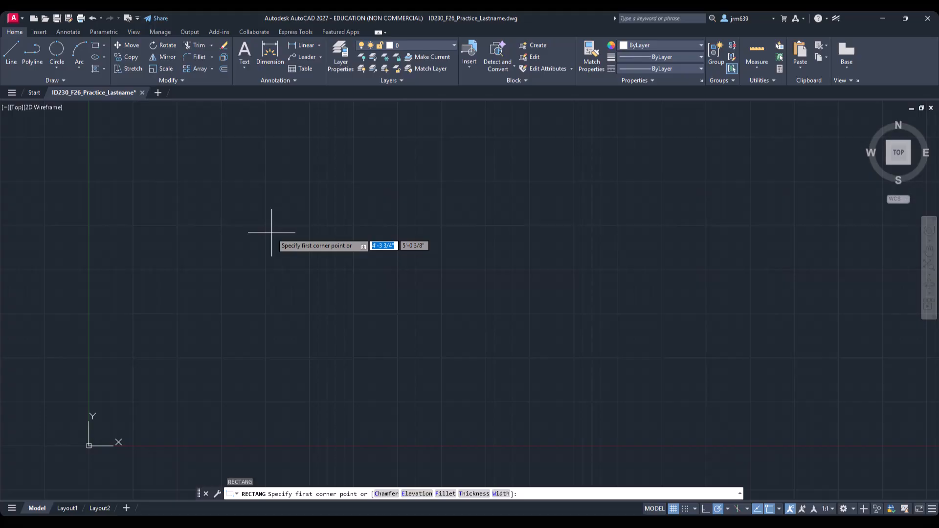
left_click(249, 223)
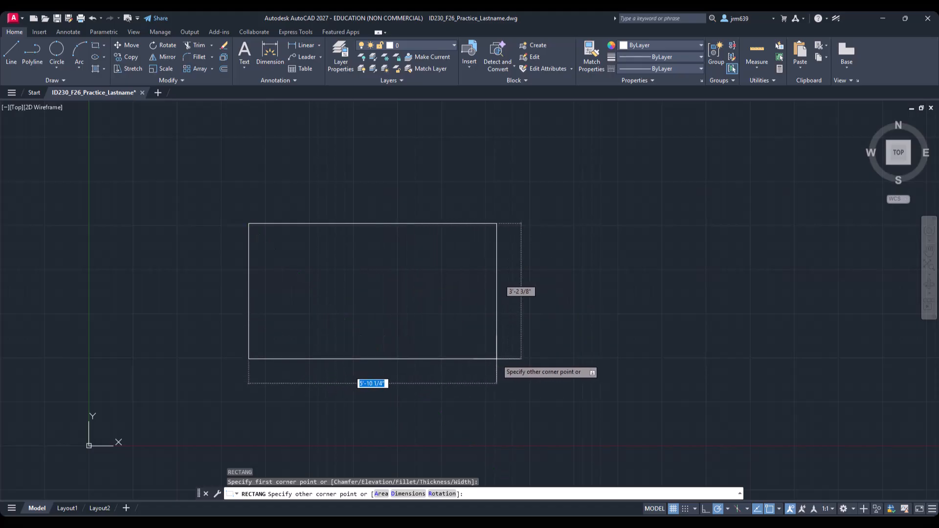
left_click(517, 356)
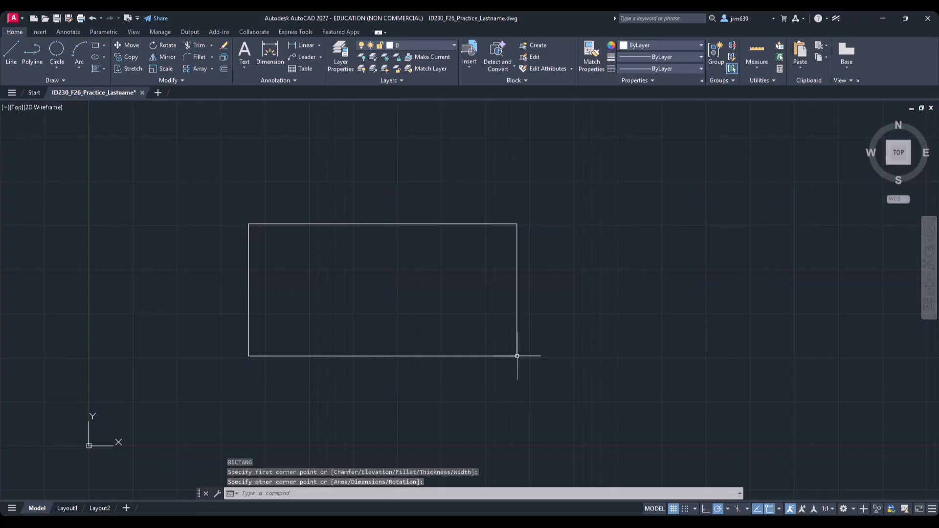
Step: Select the rectangle and stretch its top edge up with the midpoint grip, then back down near its original height
left_click(517, 297)
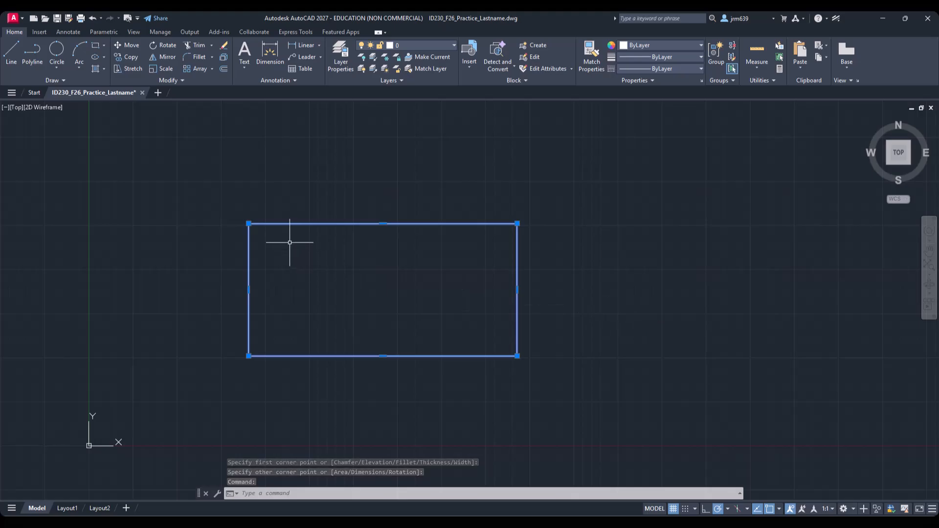
mouse_move(249, 224)
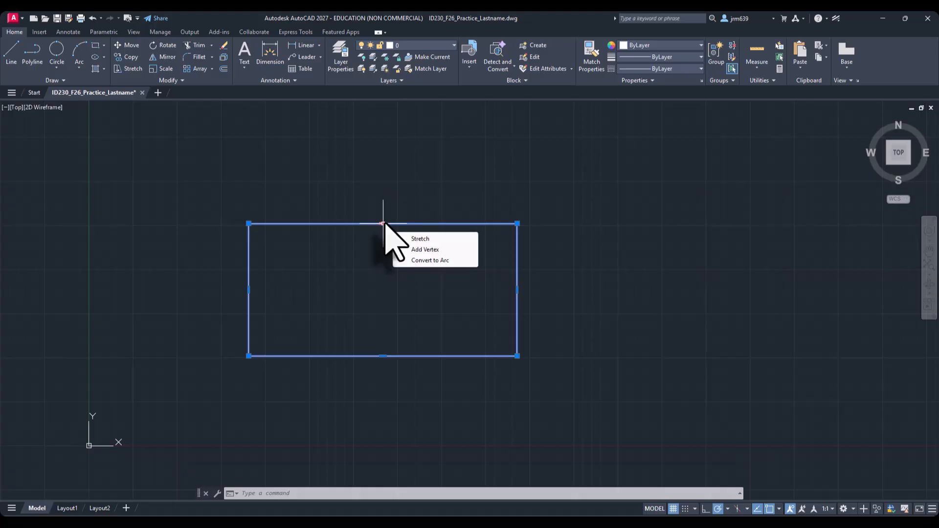
left_click(383, 224)
left_click(383, 157)
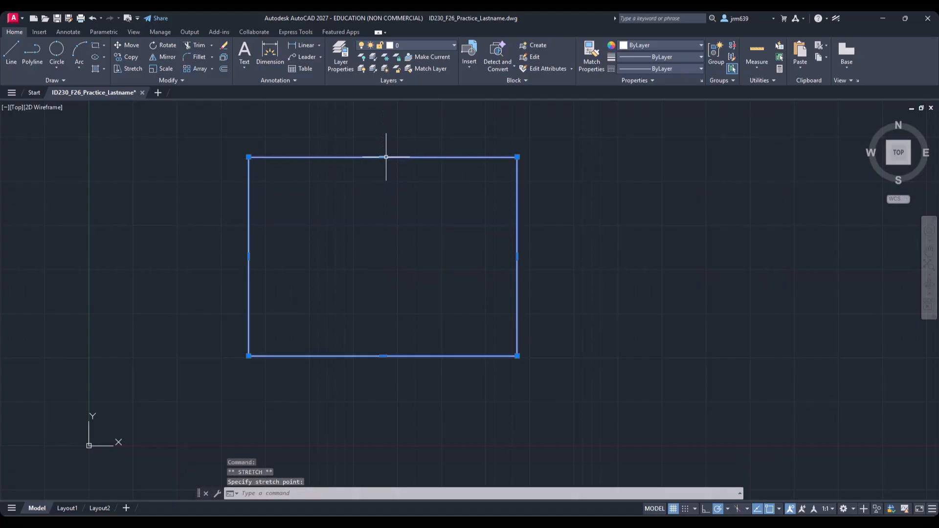
left_click(384, 157)
left_click(383, 228)
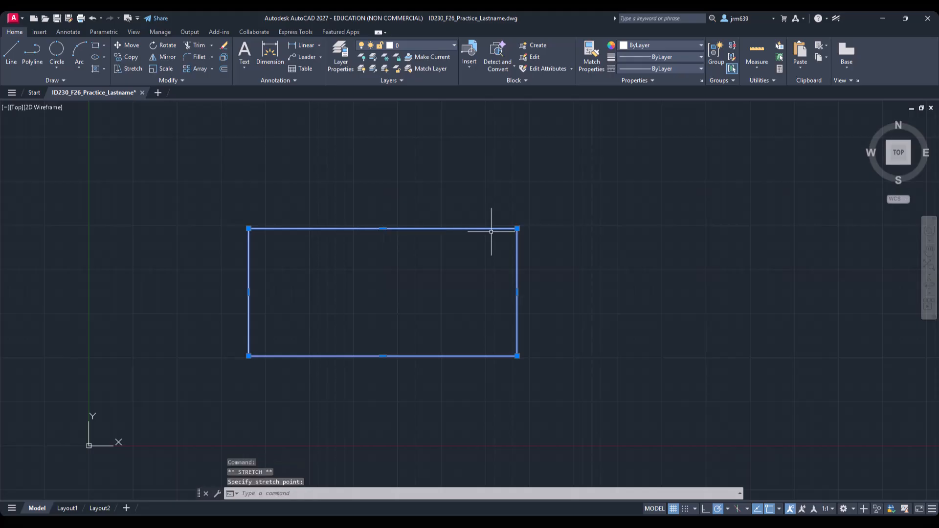
Step: Stretch the rectangle's upper-right corner grip about 1'-10" up and right at 45°, turning it into a quadrilateral
left_click(517, 228)
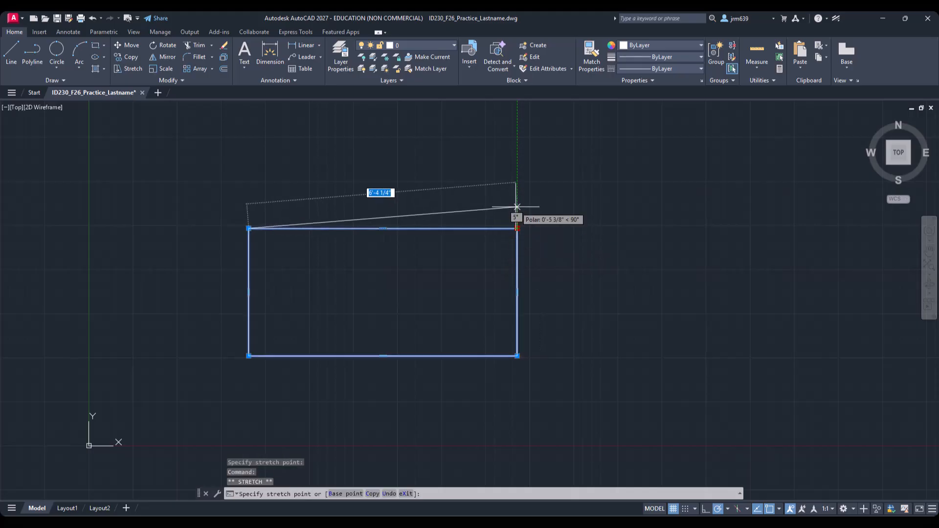
left_click(574, 172)
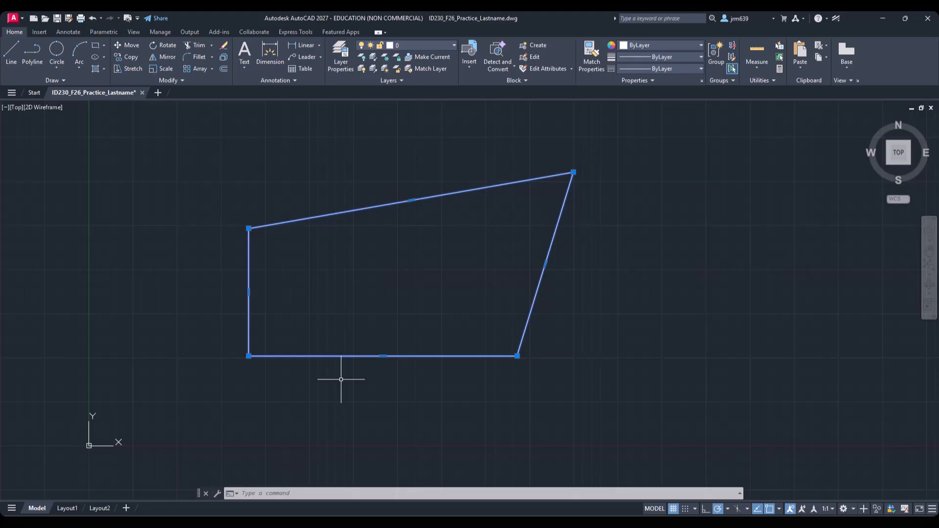
middle_click_drag(375, 334, 142, 340)
key("Escape")
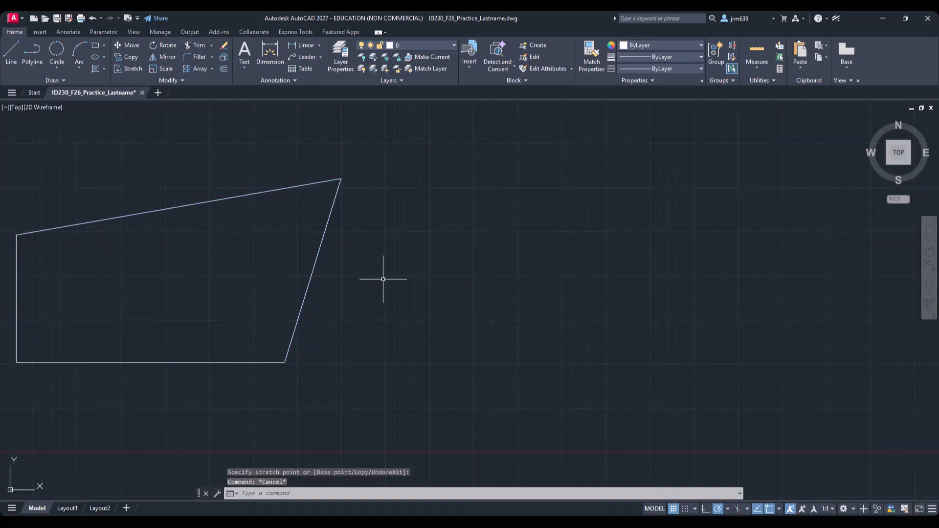
Step: Draw a 1'3" by 1'3" square with the Rectangle command's Dimensions option
left_click(95, 45)
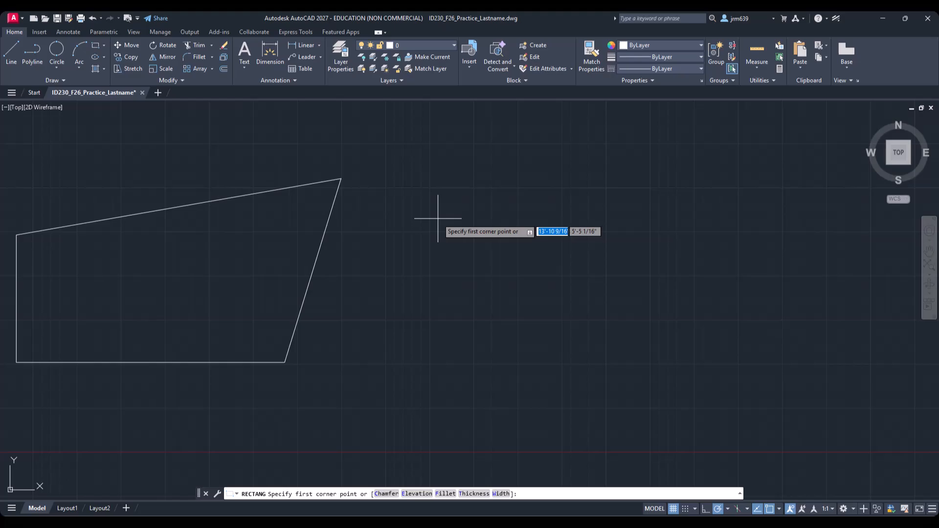
left_click(418, 203)
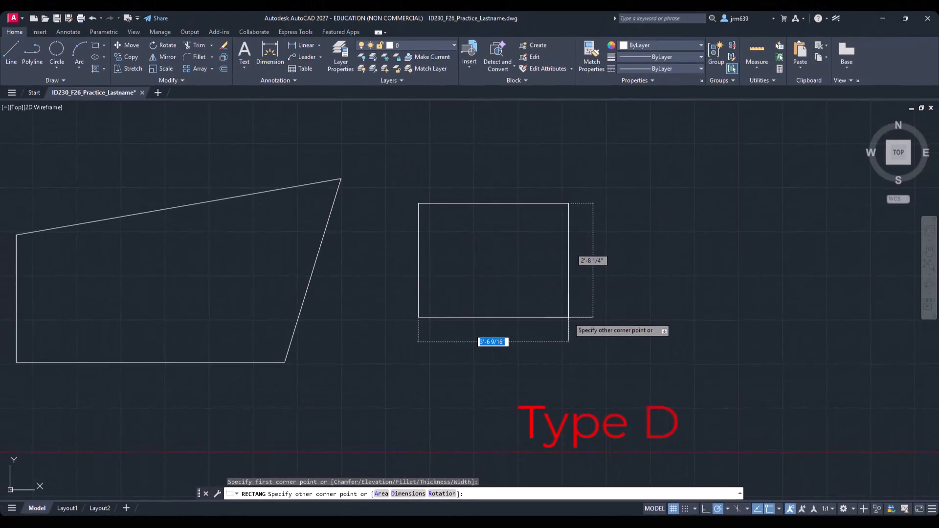
type("d")
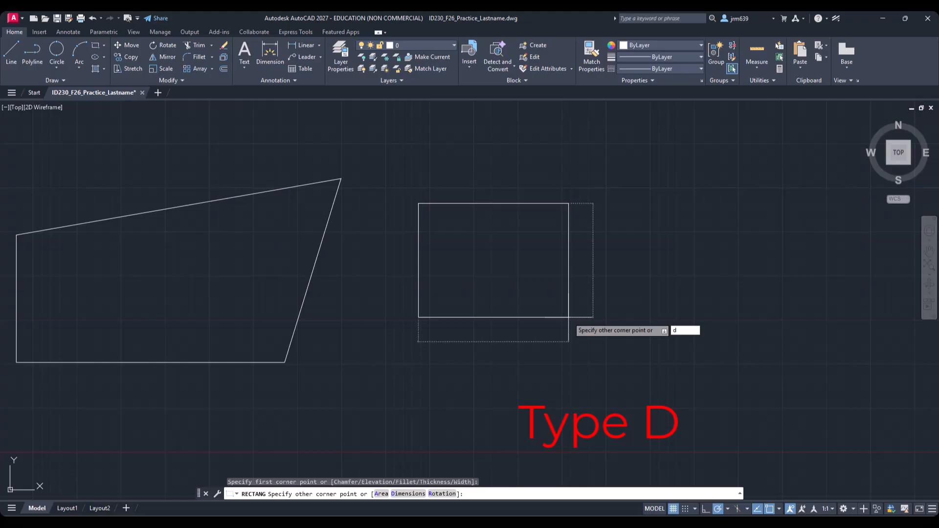
key("Return")
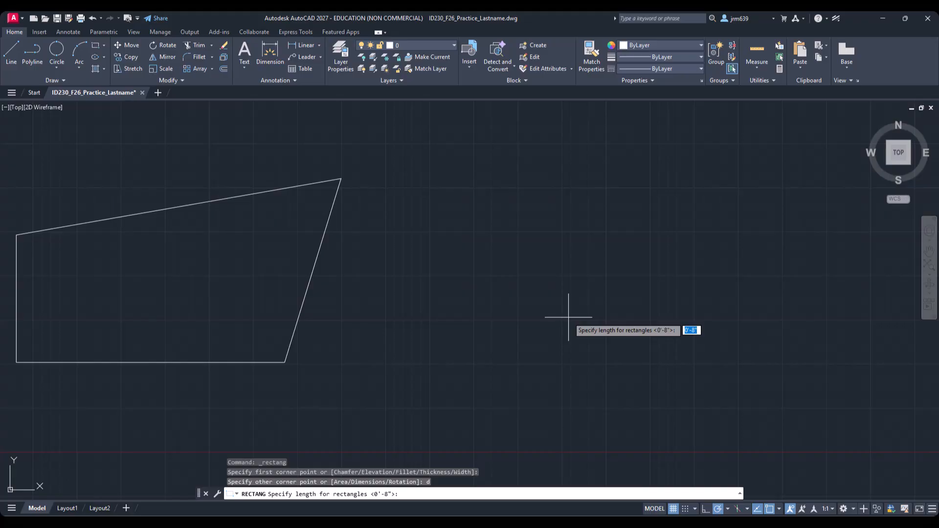
type("1'3\"")
key("Return")
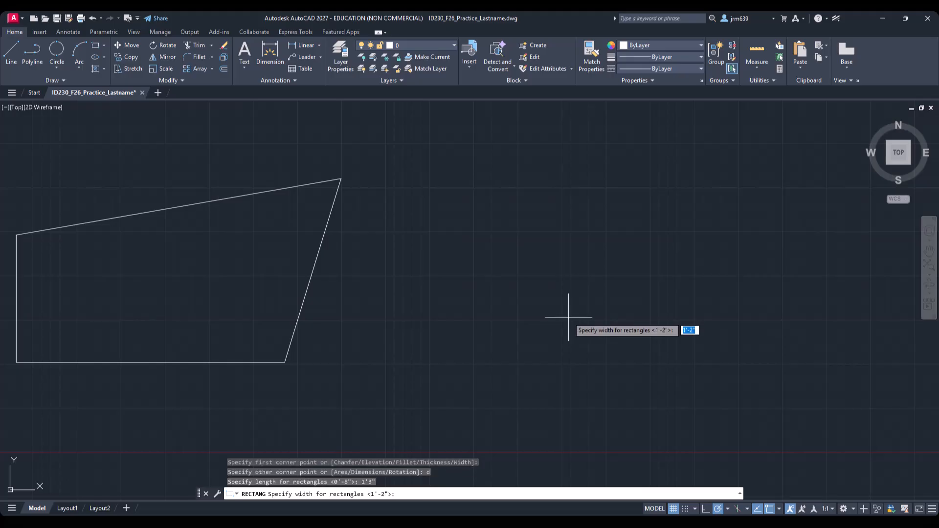
type("1'3\"")
key("Return")
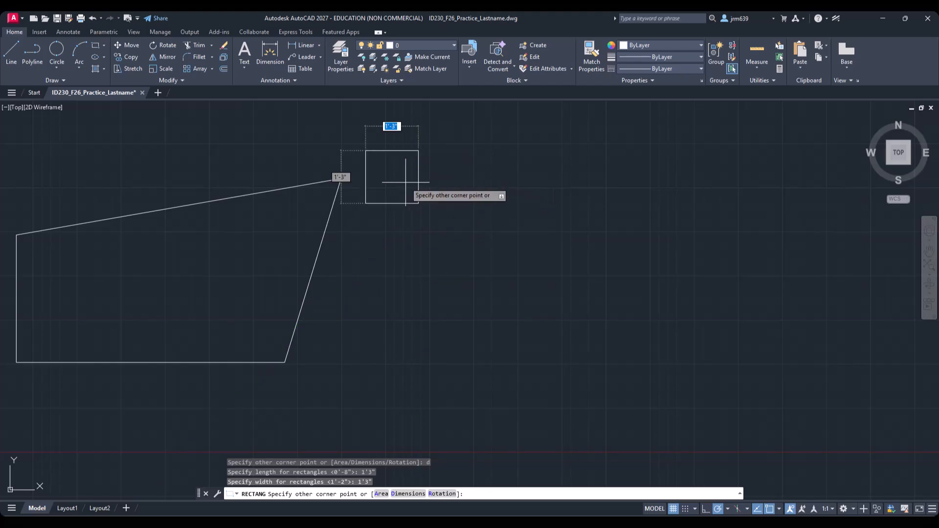
left_click(474, 232)
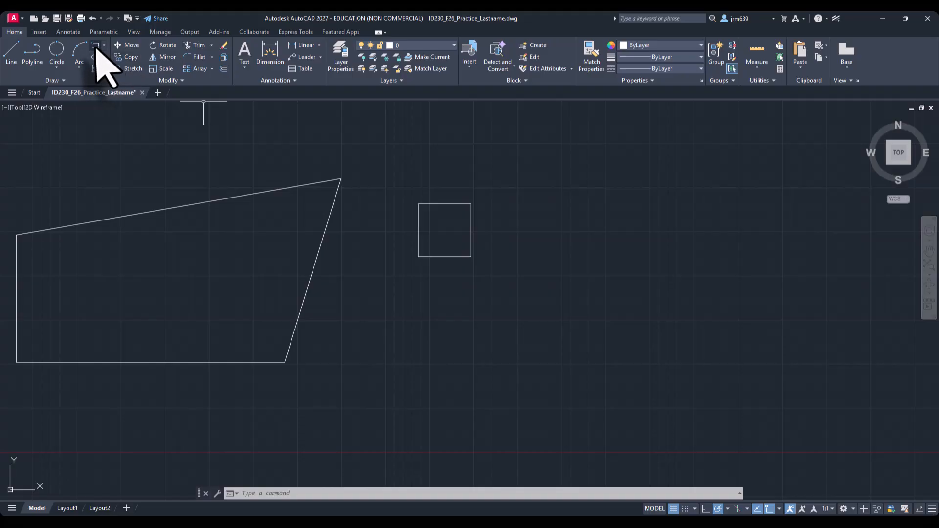
Step: Draw a 3'3" by 2'2" rectangle below the square using the Rectangle Dimensions option
left_click(96, 47)
left_click(386, 291)
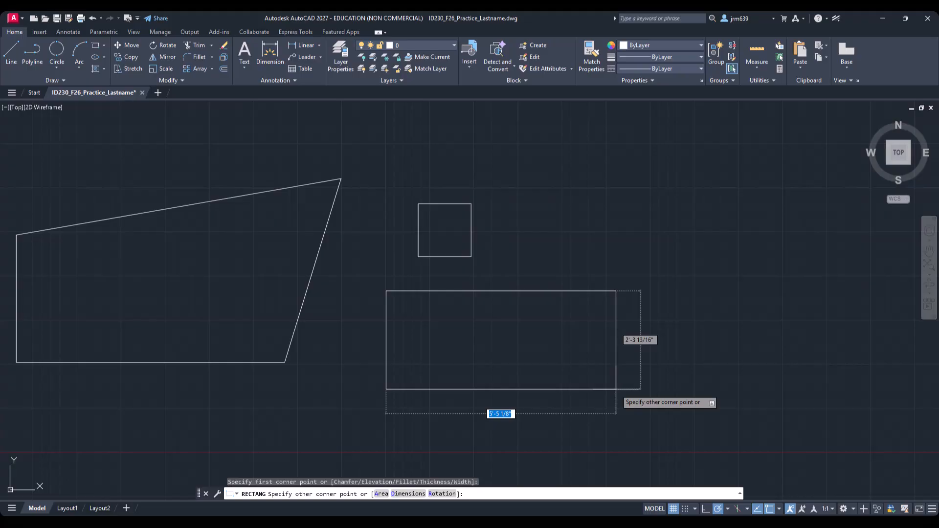
type("d")
key("Return")
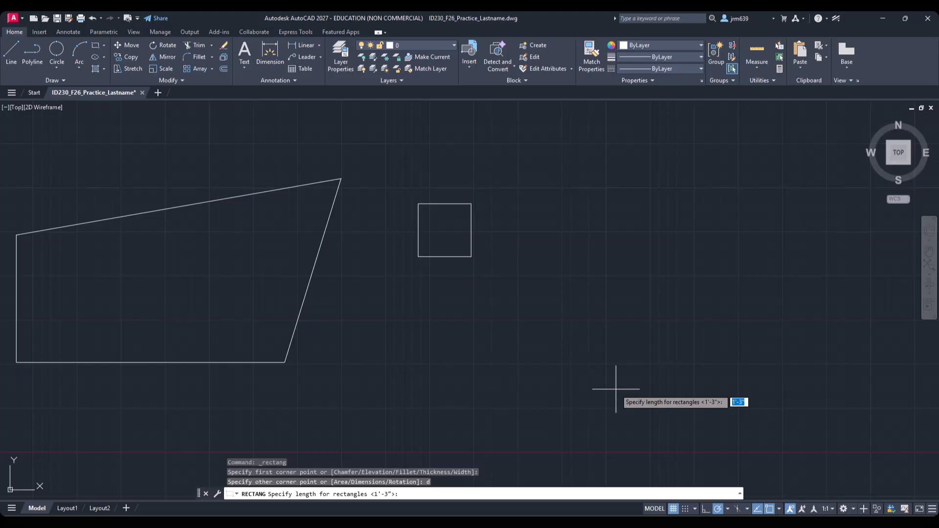
type("3'3\"")
key("Return")
type("2")
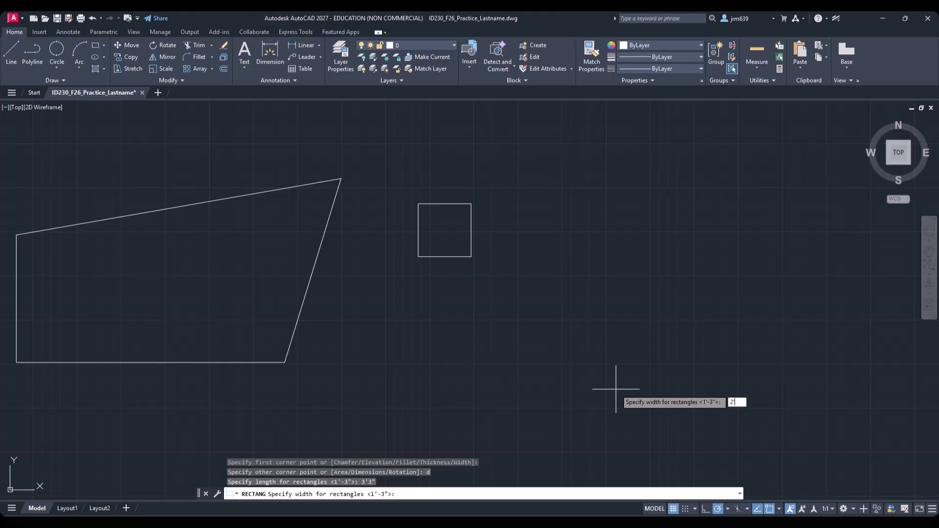
type("'2\"")
key("Return")
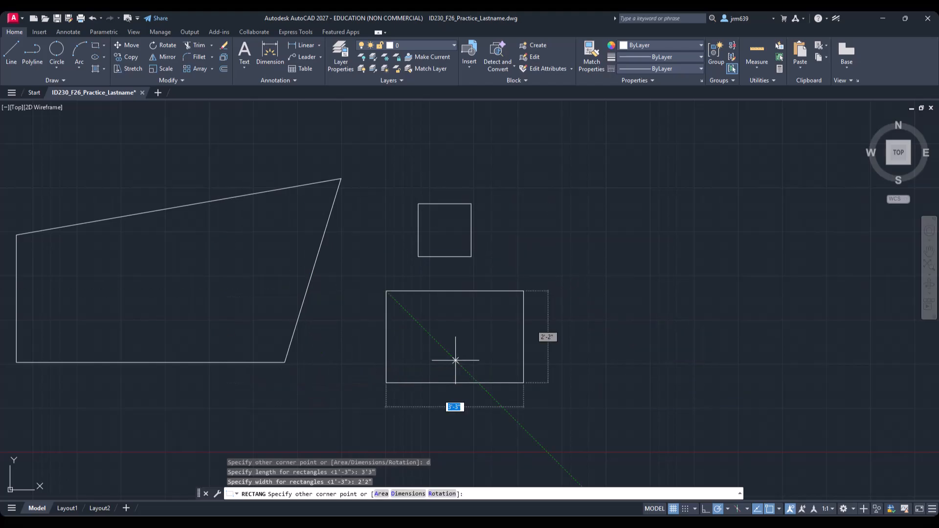
left_click(493, 358)
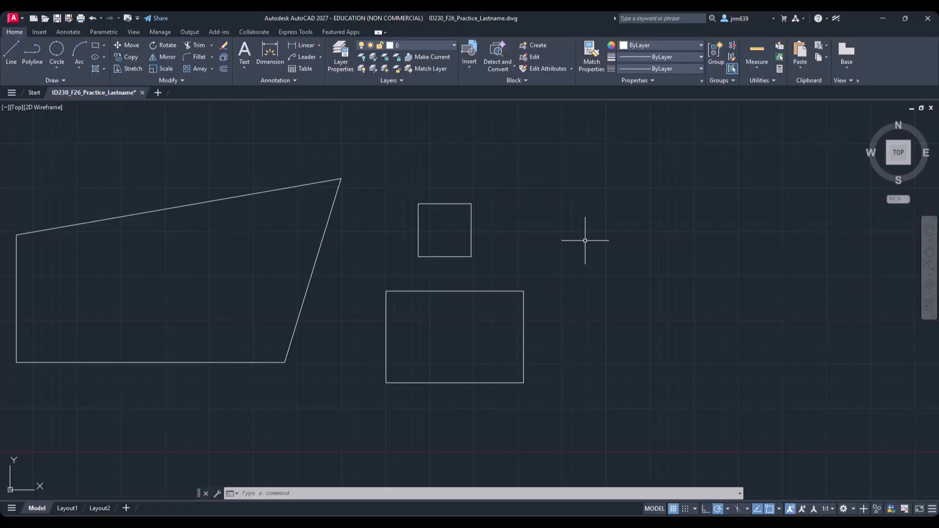
Step: Move the square to the right, using its upper-left corner endpoint as the base point
left_click(472, 223)
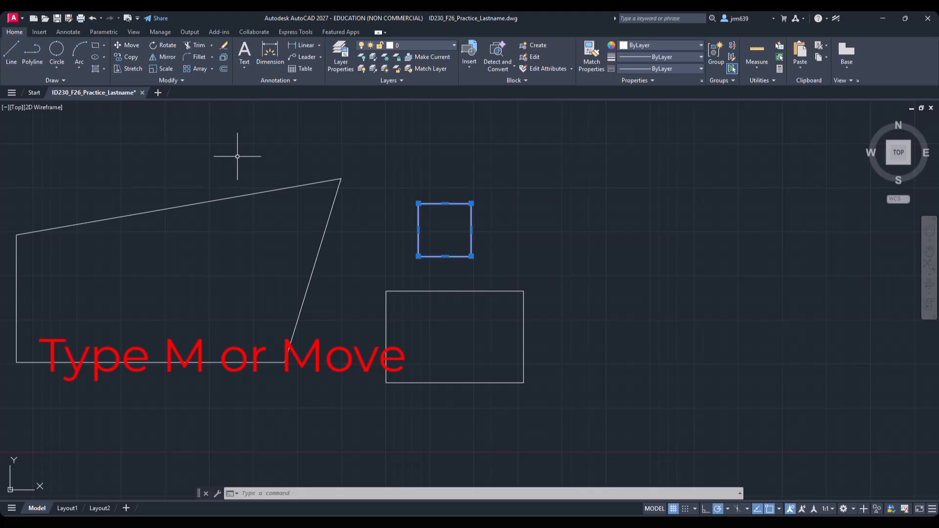
right_click(517, 185)
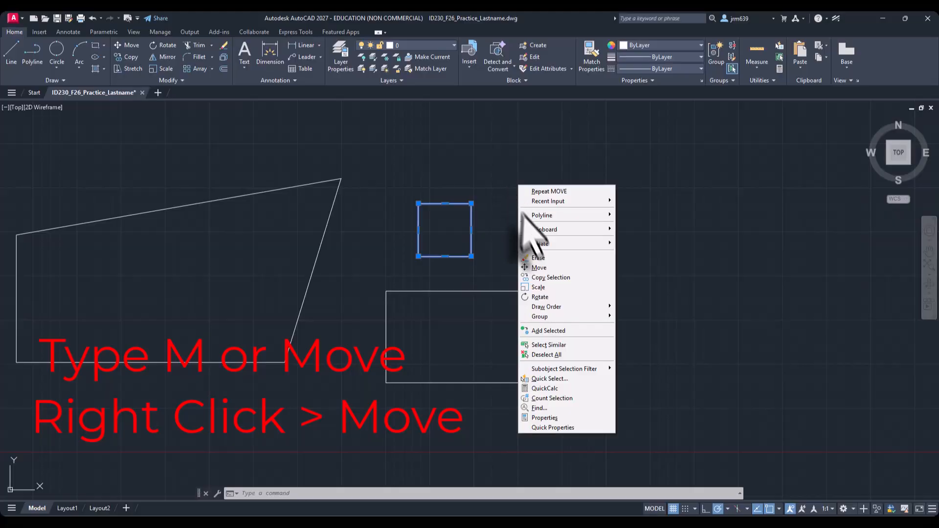
left_click(551, 268)
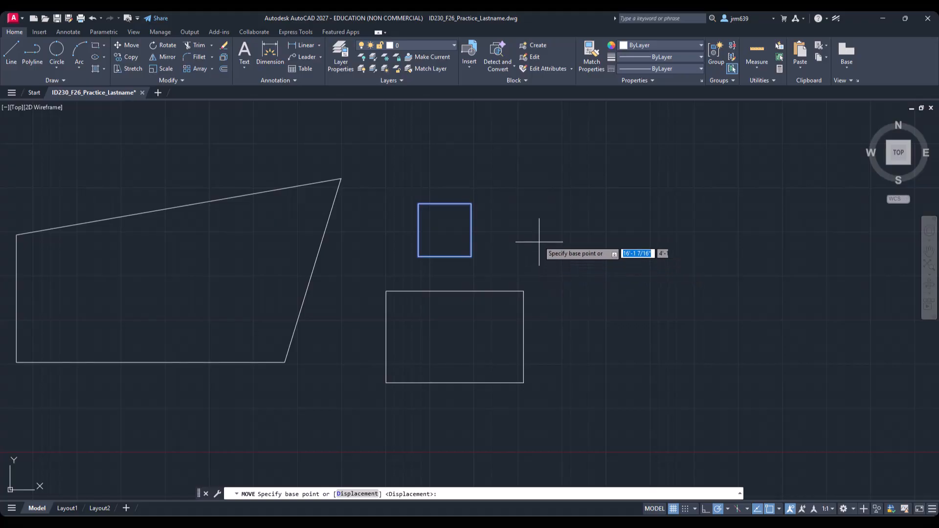
left_click(419, 204)
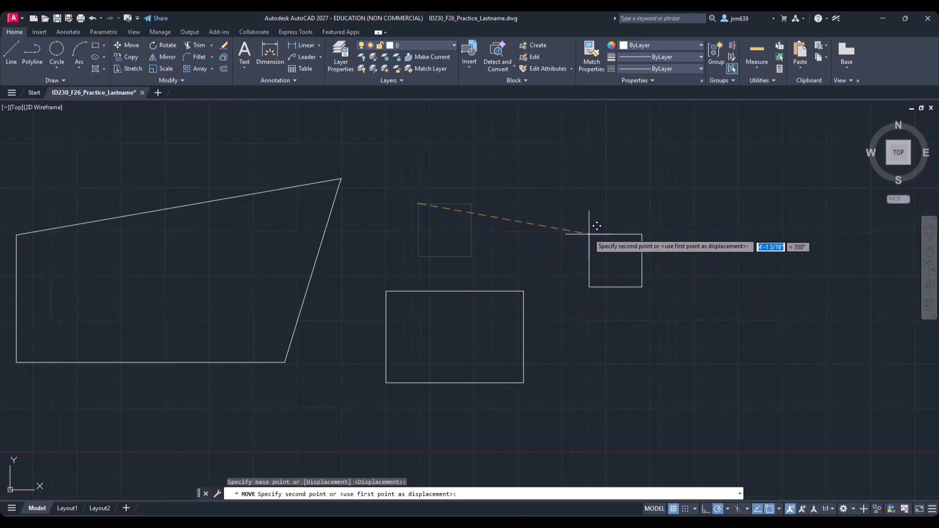
left_click(573, 232)
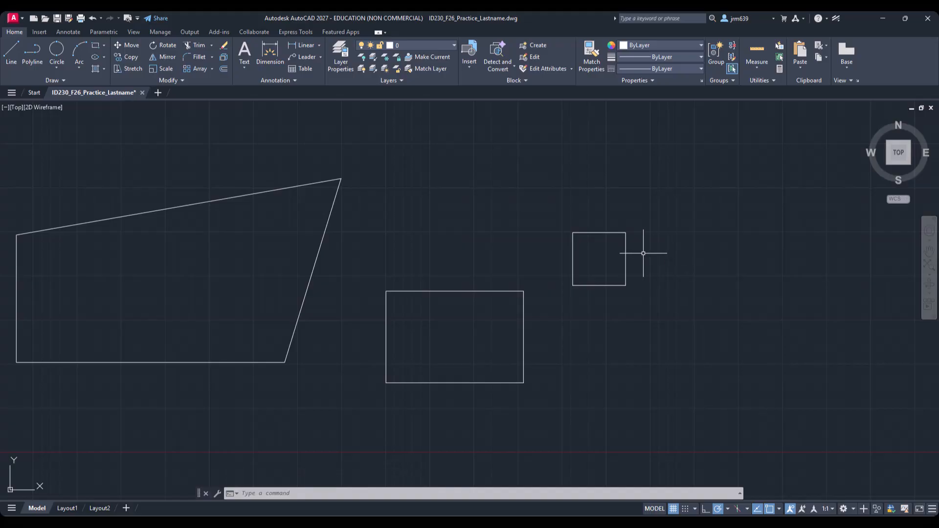
Step: Move the square down and to the right using an arbitrary base point in empty space
left_click(626, 252)
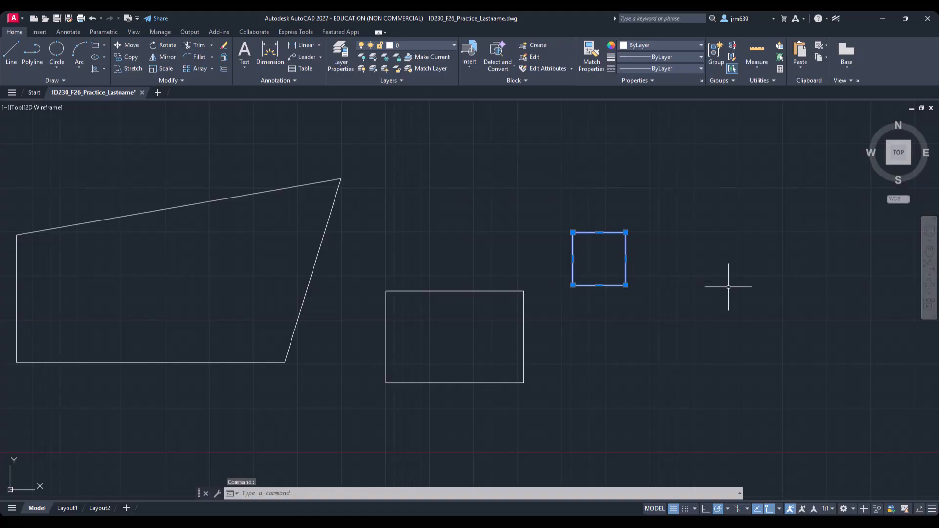
right_click(682, 253)
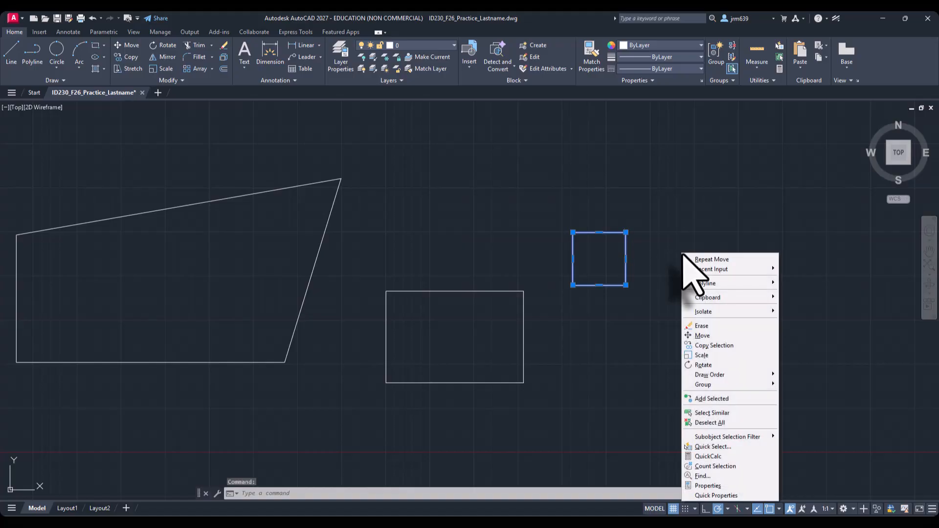
left_click(707, 335)
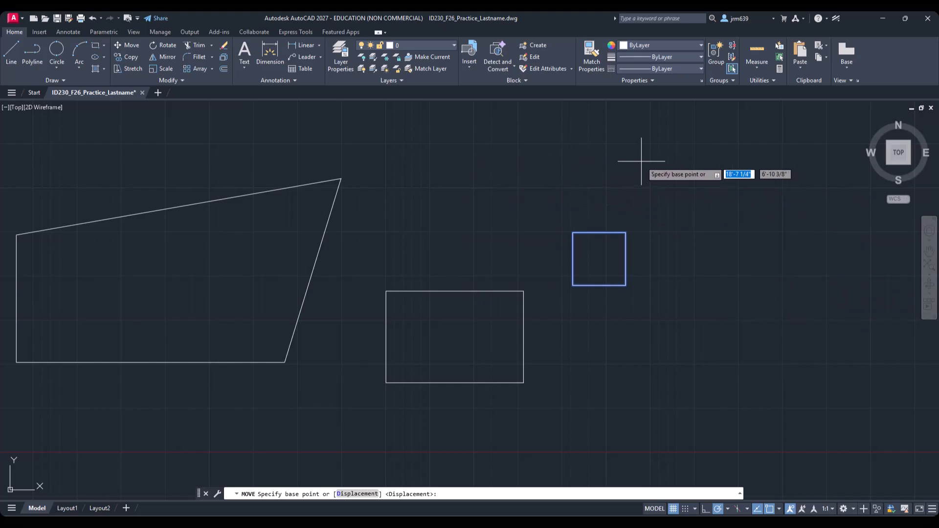
left_click(476, 171)
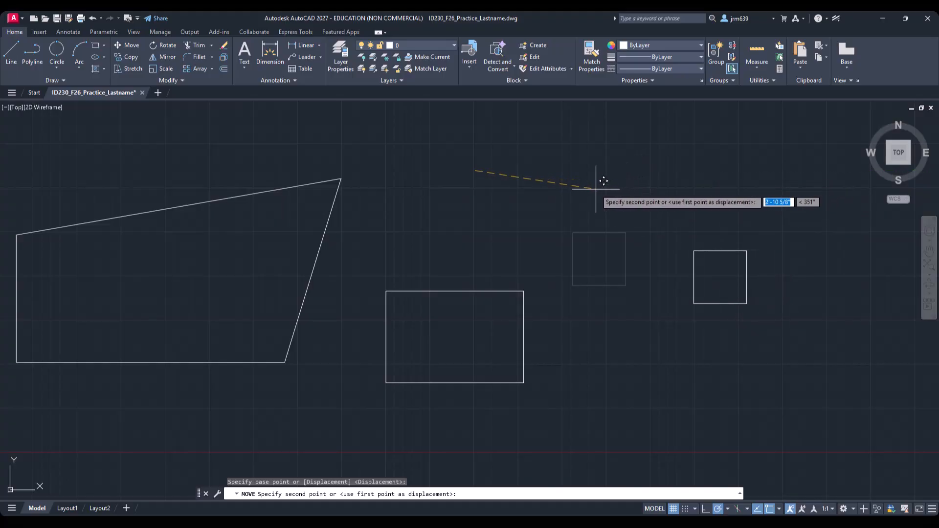
left_click(538, 212)
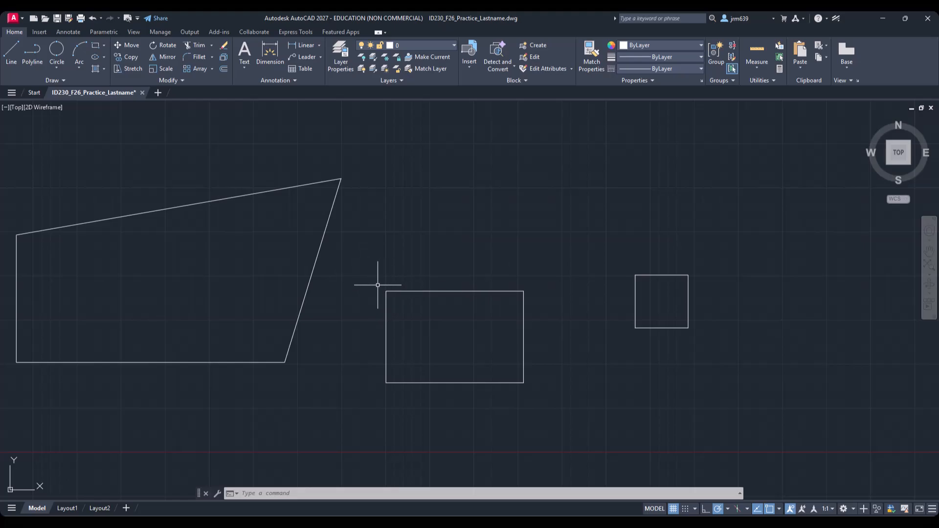
Step: Move the square so its upper-left corner snaps onto the upper-left corner endpoint of the rectangle
left_click(648, 274)
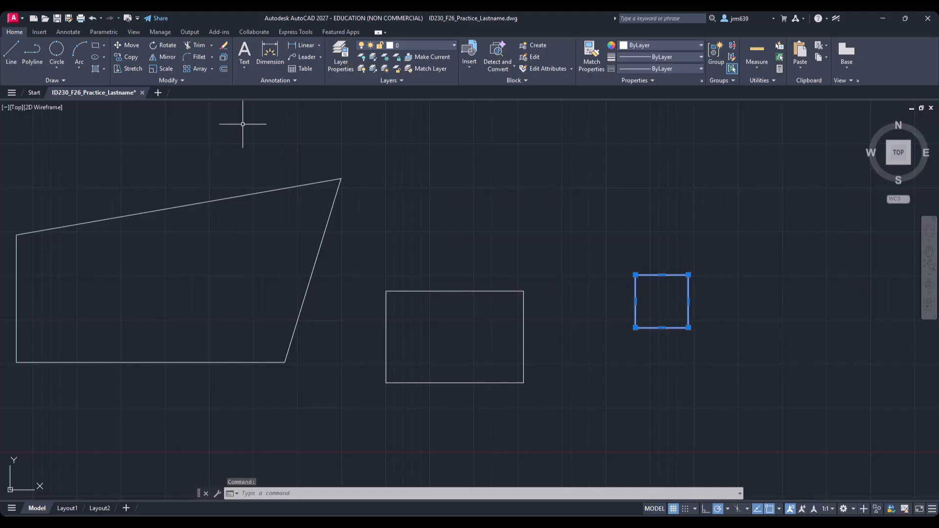
left_click(130, 45)
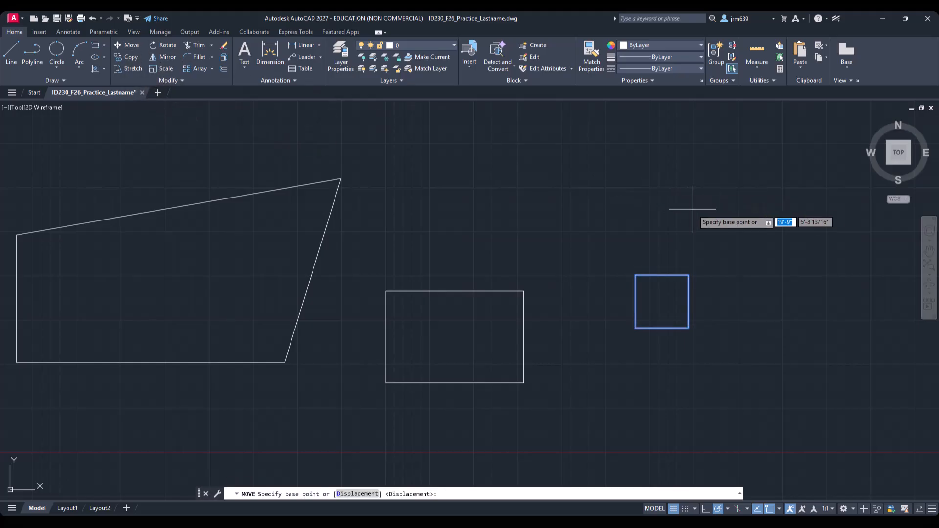
left_click(635, 275)
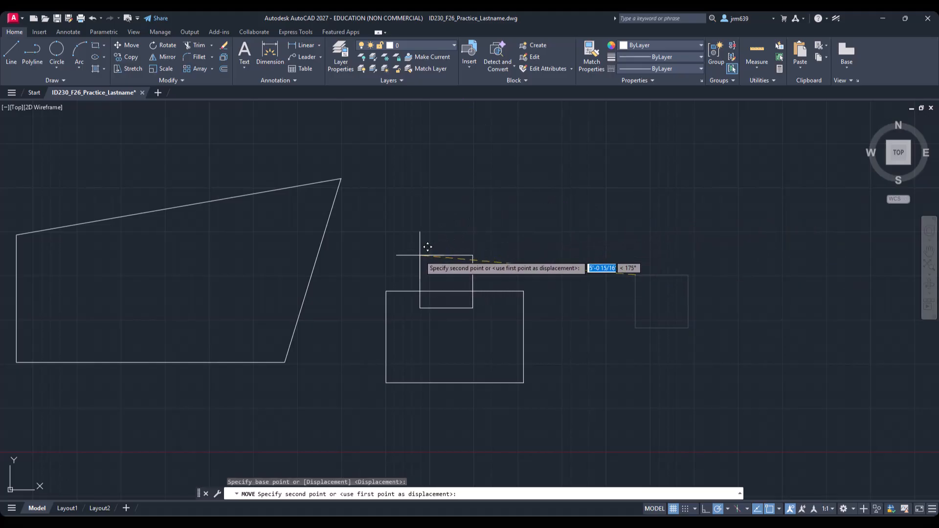
left_click(386, 292)
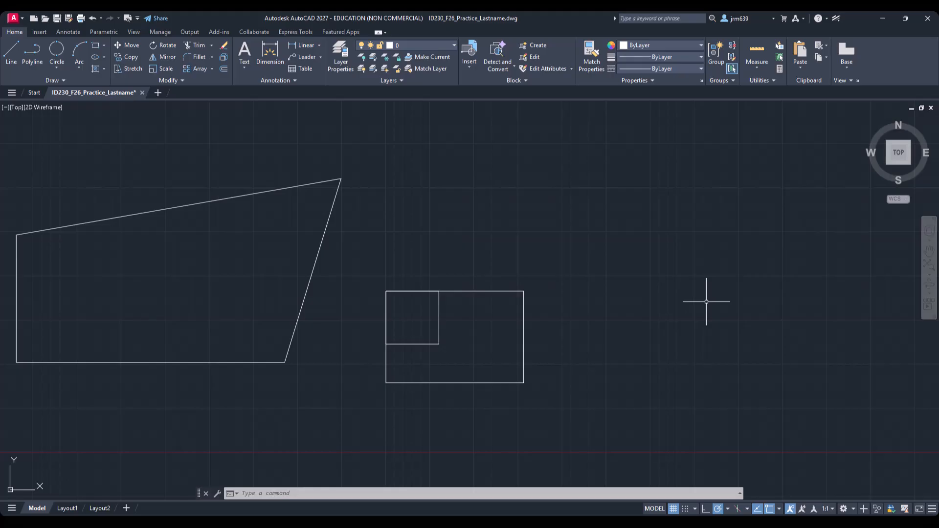
Step: Erase all the shapes in the drawing with a window selection
left_click(630, 382)
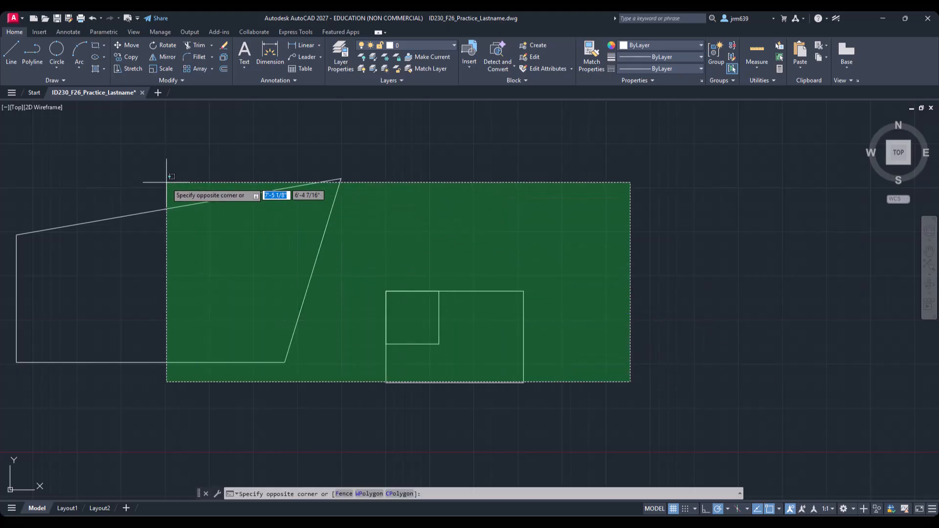
left_click(18, 179)
key("Delete")
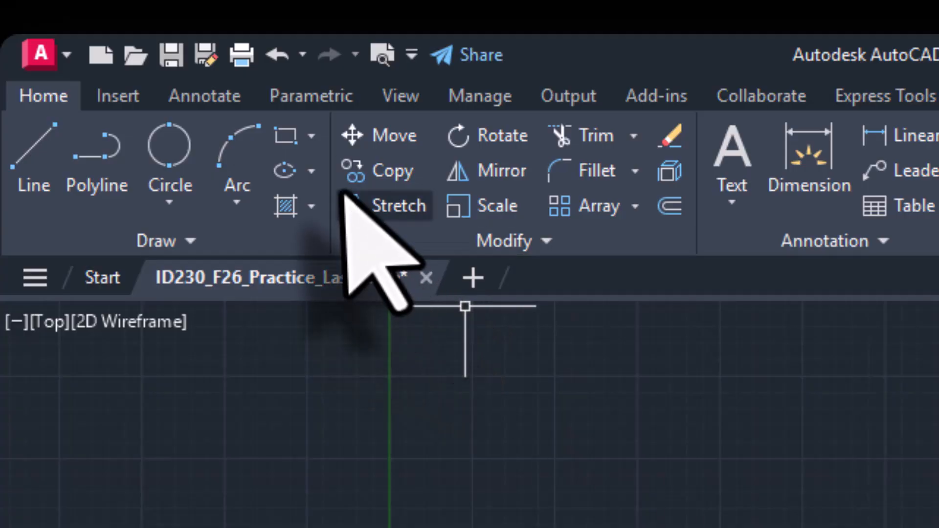
Step: Draw a six-sided polygon inscribed in a circle, with a horizontal radius of about 2'6"
left_click(311, 136)
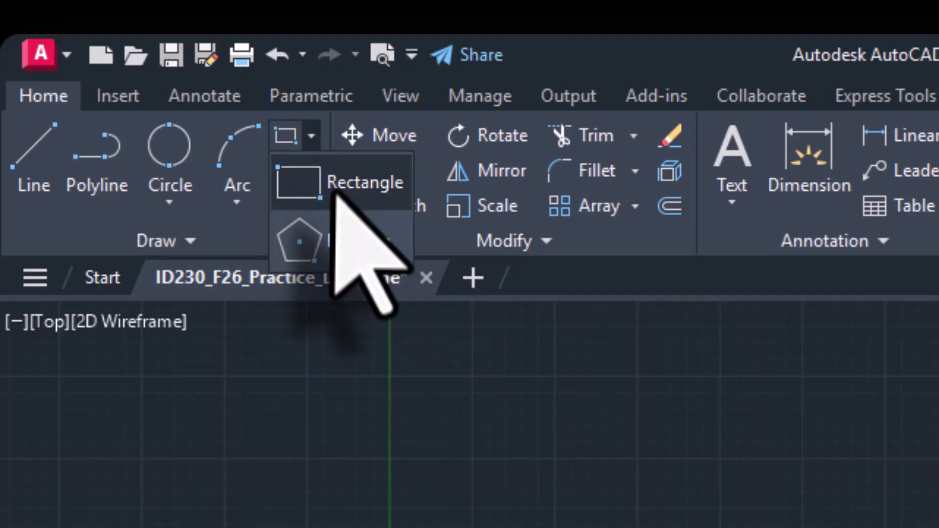
left_click(342, 242)
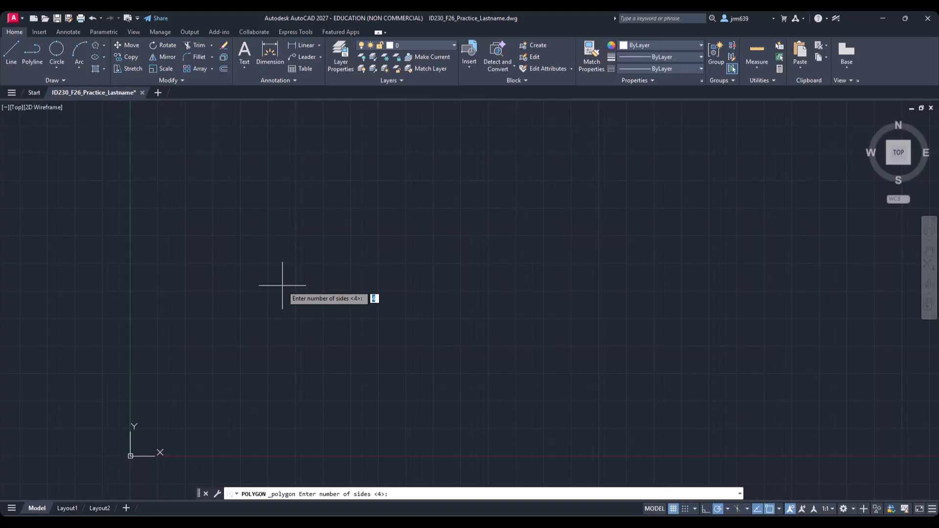
type("6")
key("Return")
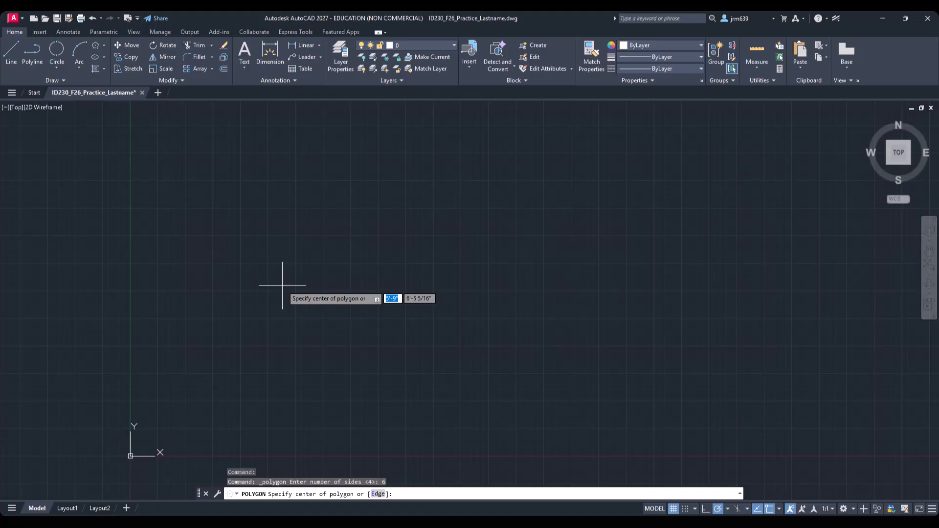
left_click(289, 288)
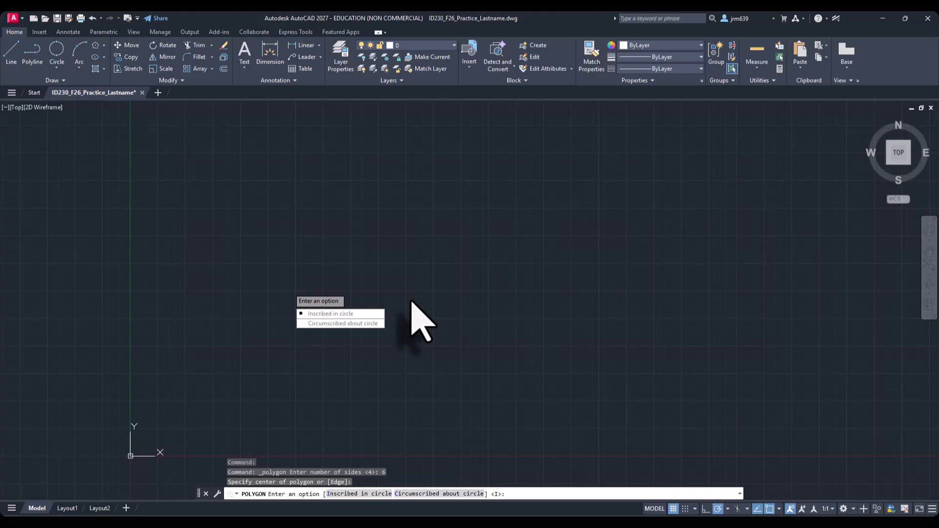
left_click(345, 315)
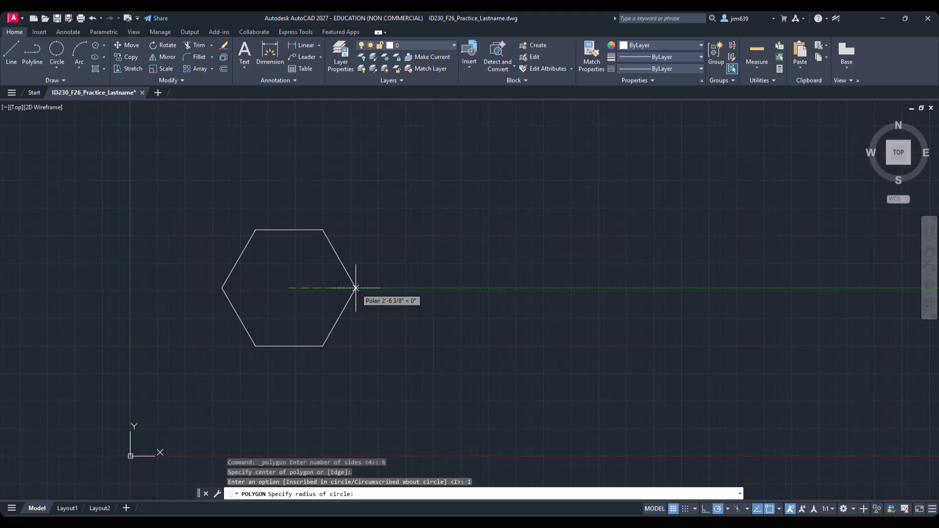
left_click(356, 289)
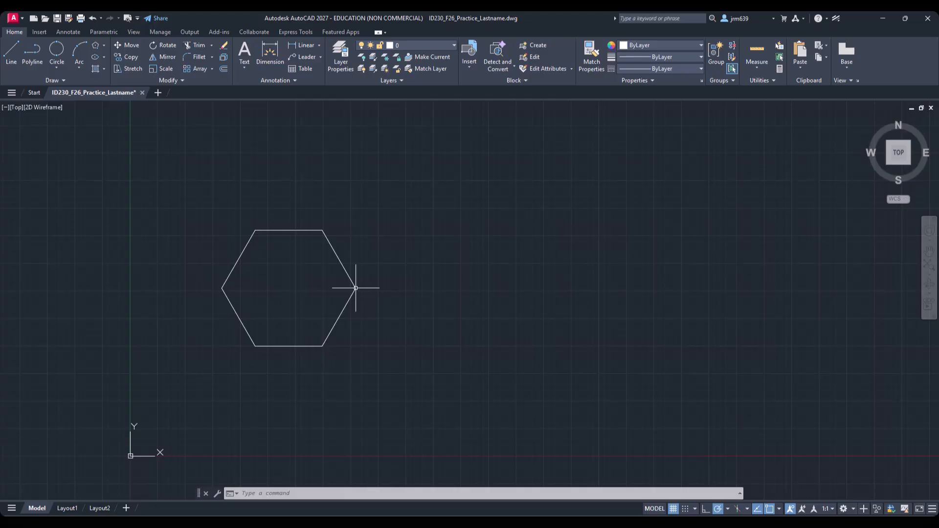
Step: Stretch two of the hexagon's vertices outward with grips, then undo both stretches
left_click(338, 266)
left_click(327, 256)
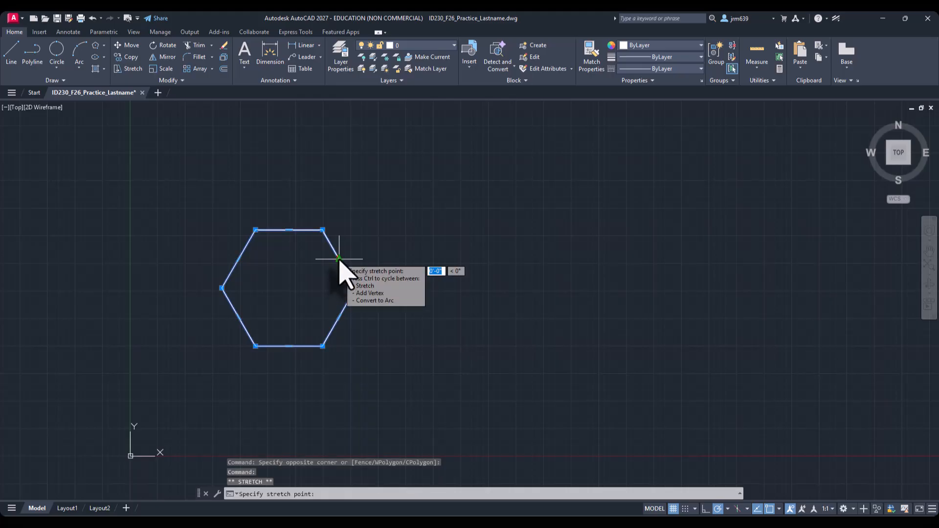
left_click(339, 258)
left_click(496, 179)
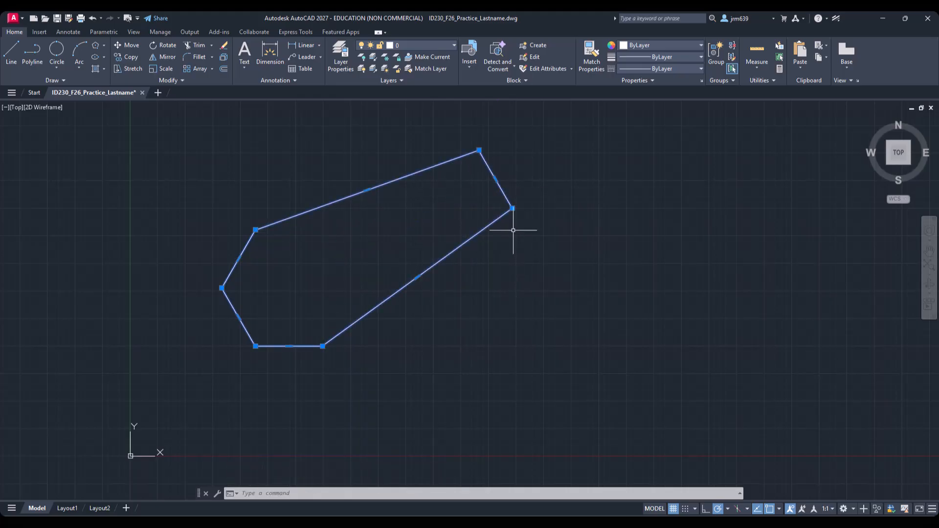
left_click(512, 209)
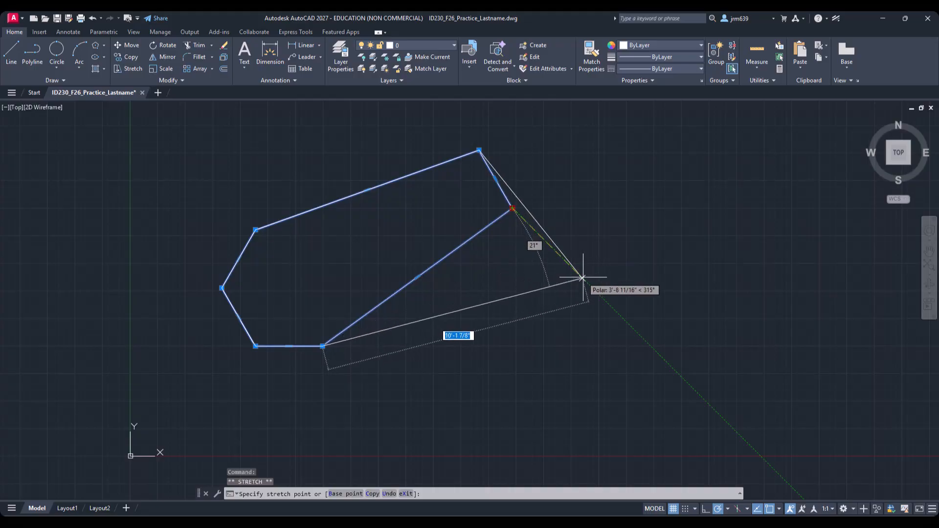
left_click(582, 278)
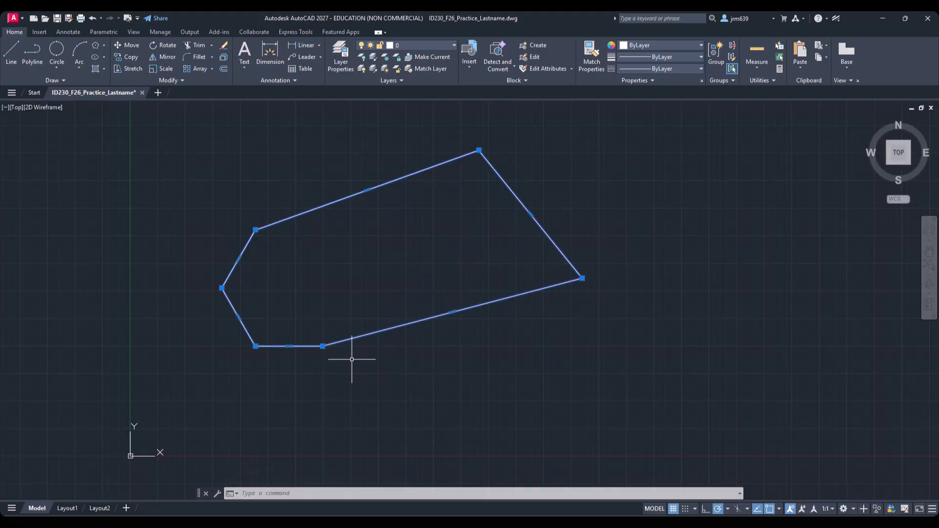
key("ctrl+z")
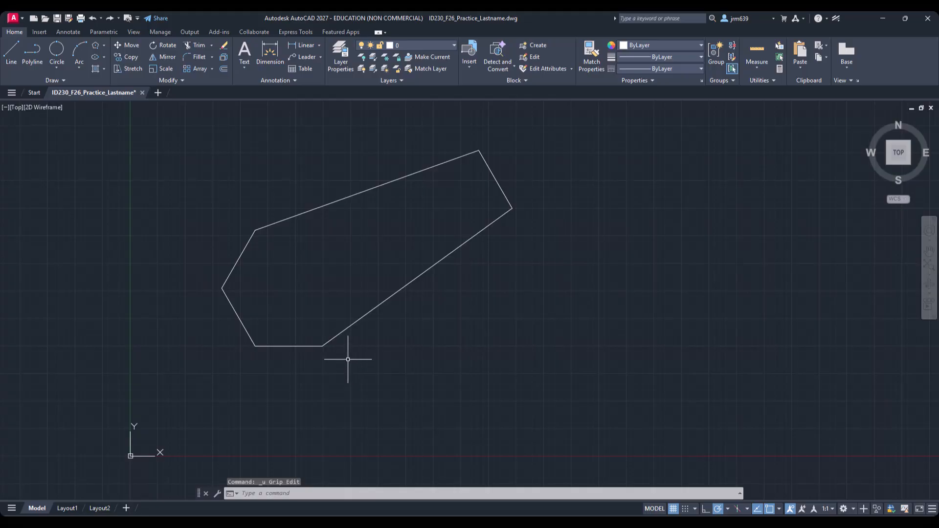
key("ctrl+z")
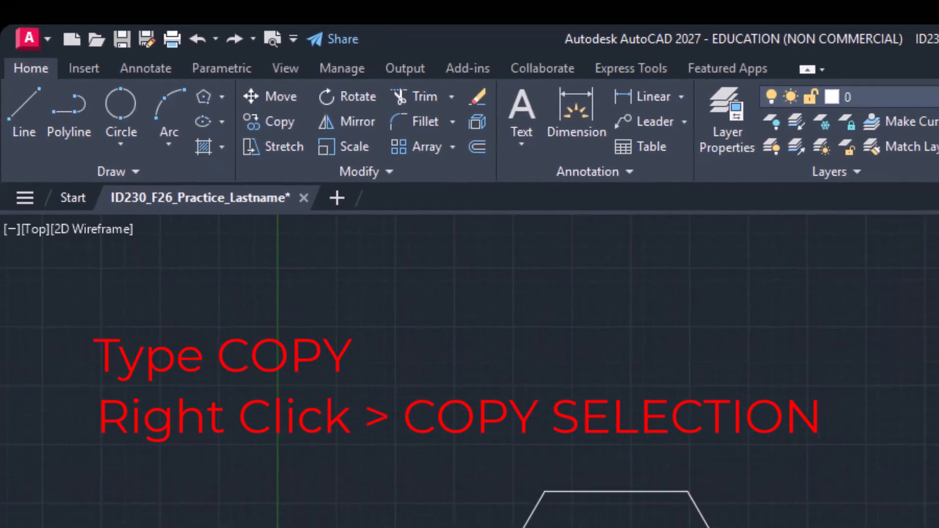
Step: Copy the hexagon five times to scattered positions, using its upper-left vertex as the base point
right_click(375, 312)
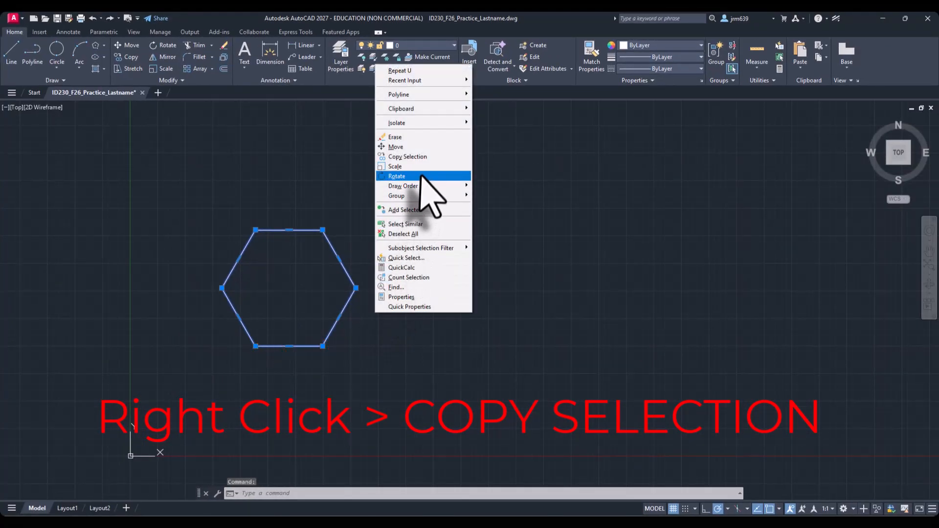
left_click(426, 156)
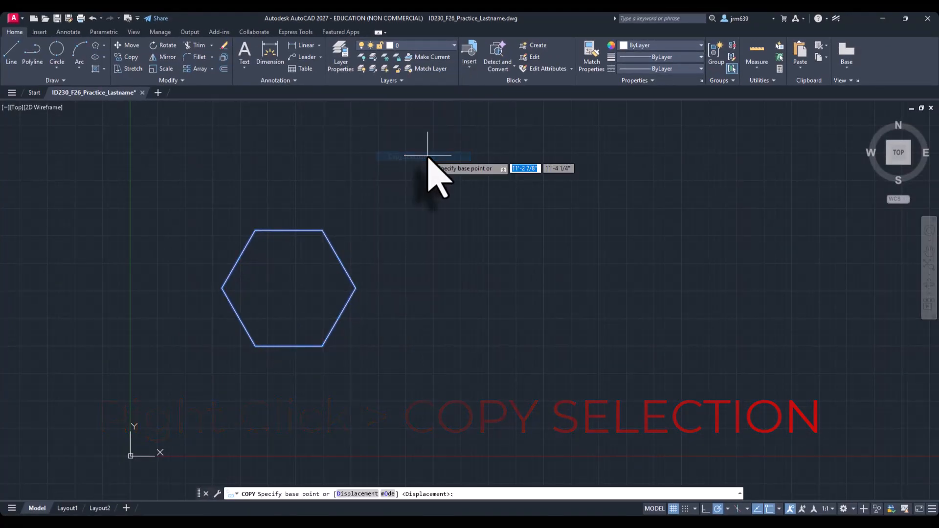
left_click(256, 230)
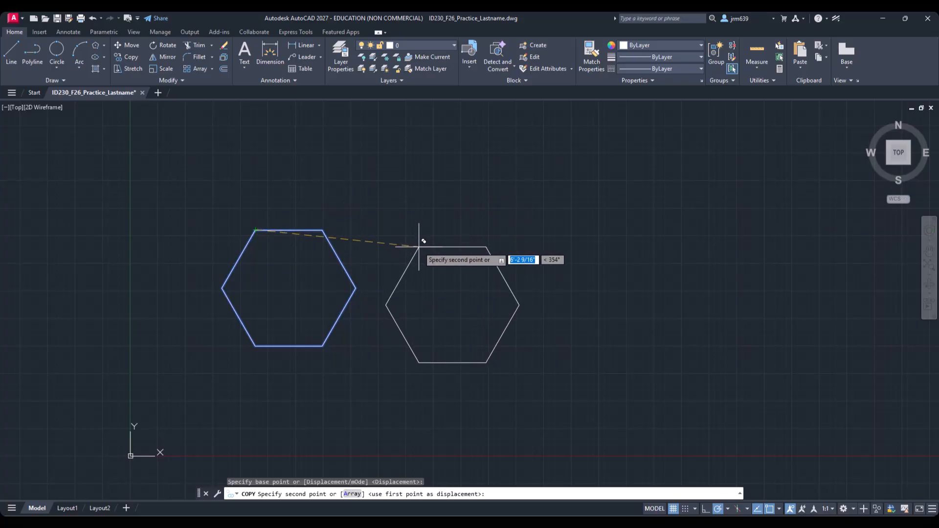
left_click(419, 246)
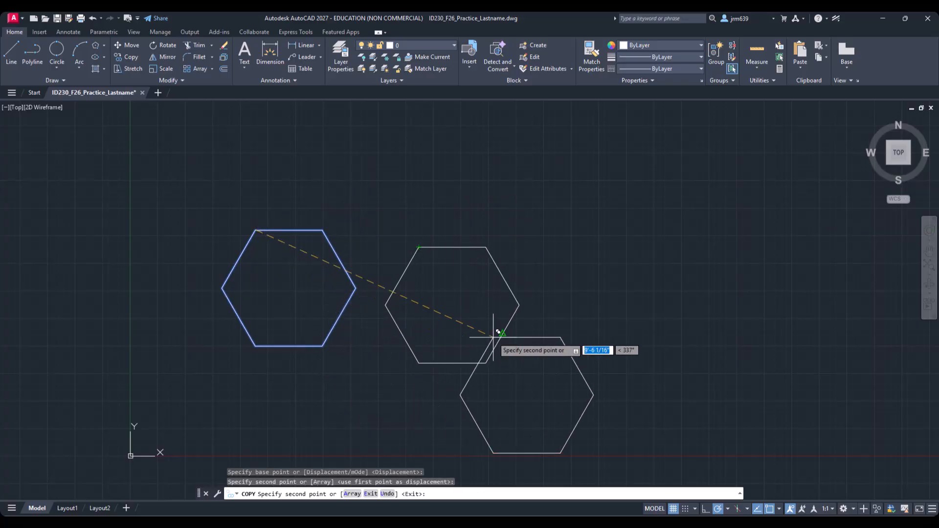
left_click(527, 312)
left_click(528, 177)
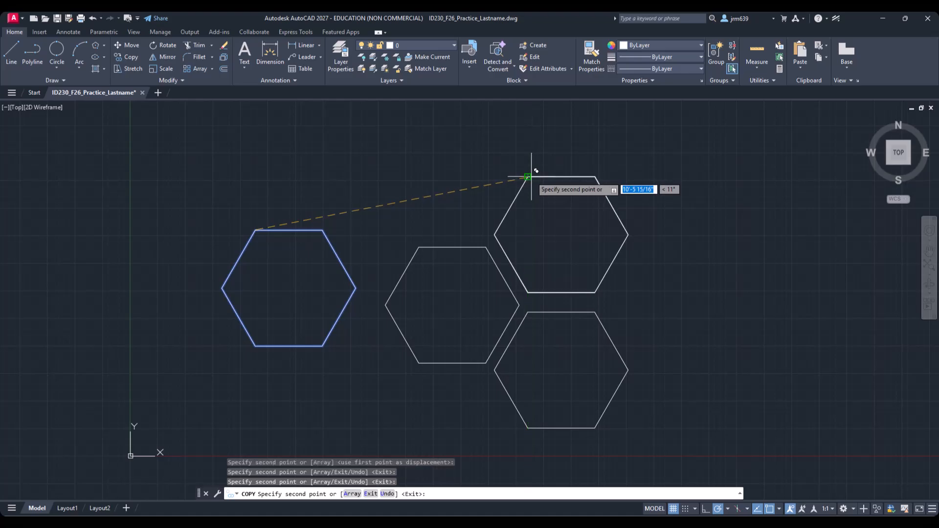
left_click(641, 248)
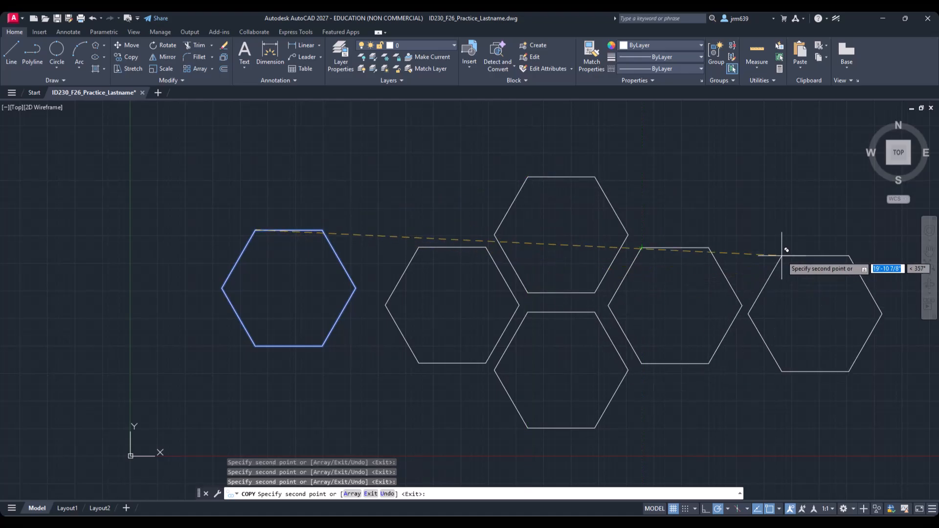
left_click(753, 185)
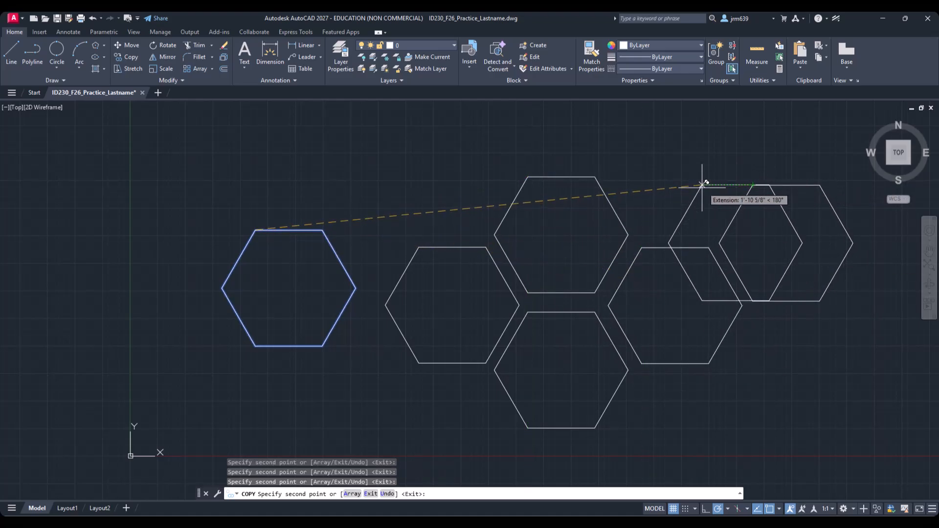
key("Escape")
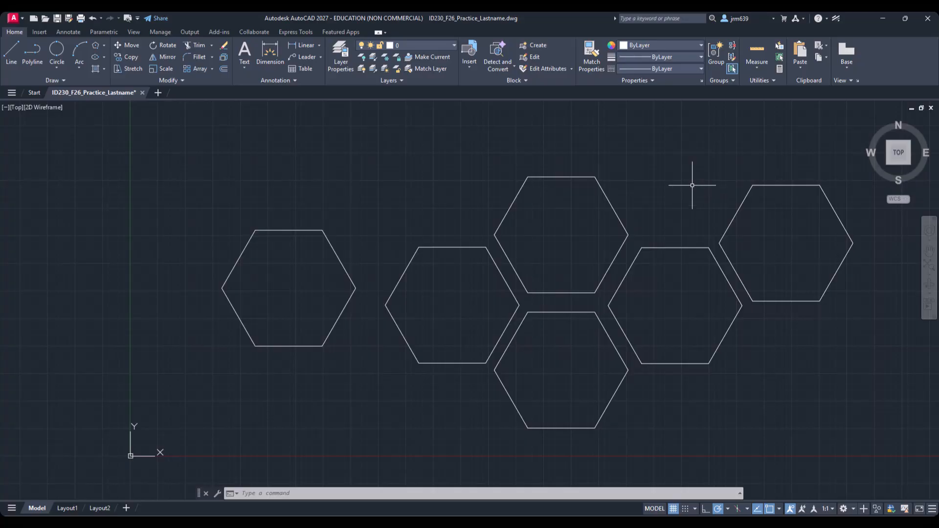
Step: Erase all the hexagons with a window selection
left_click(831, 412)
left_click(301, 197)
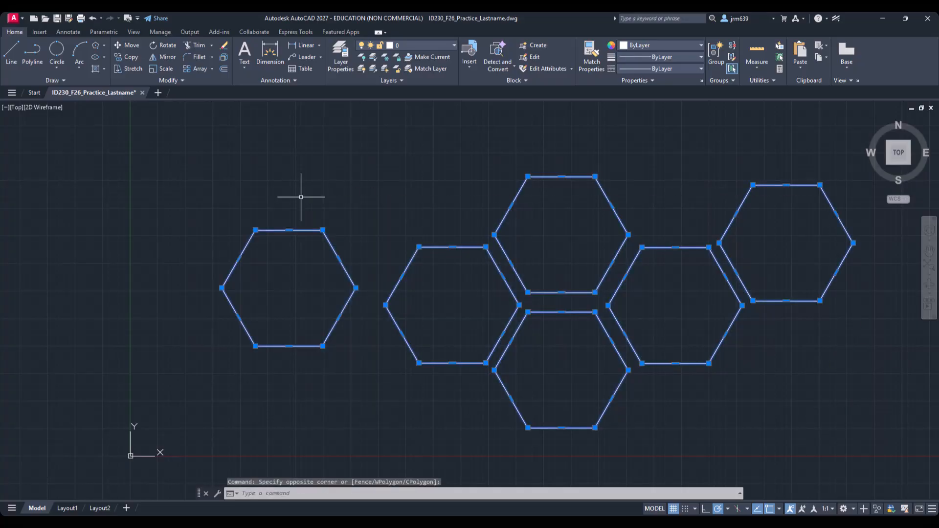
key("Delete")
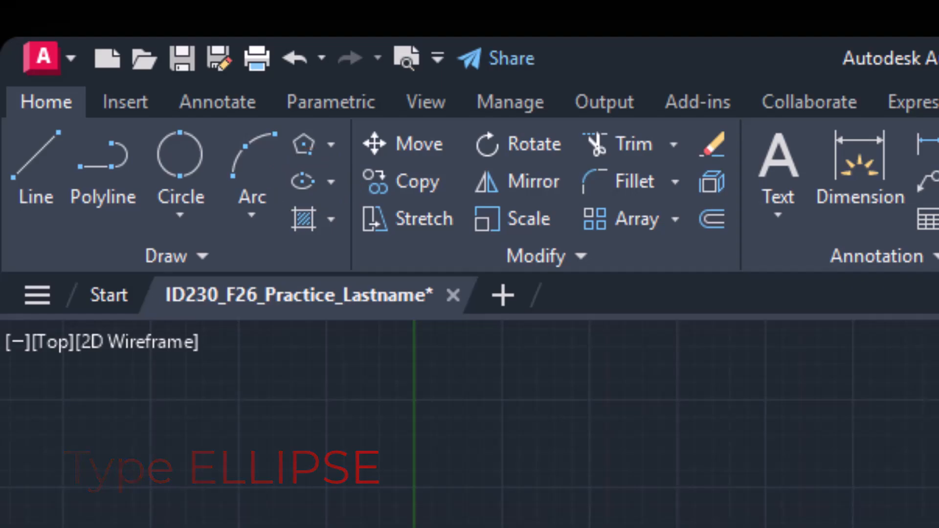
Step: Draw a center ellipse with a horizontal 4' semi-axis and a second semi-axis of about 1'5"
left_click(331, 182)
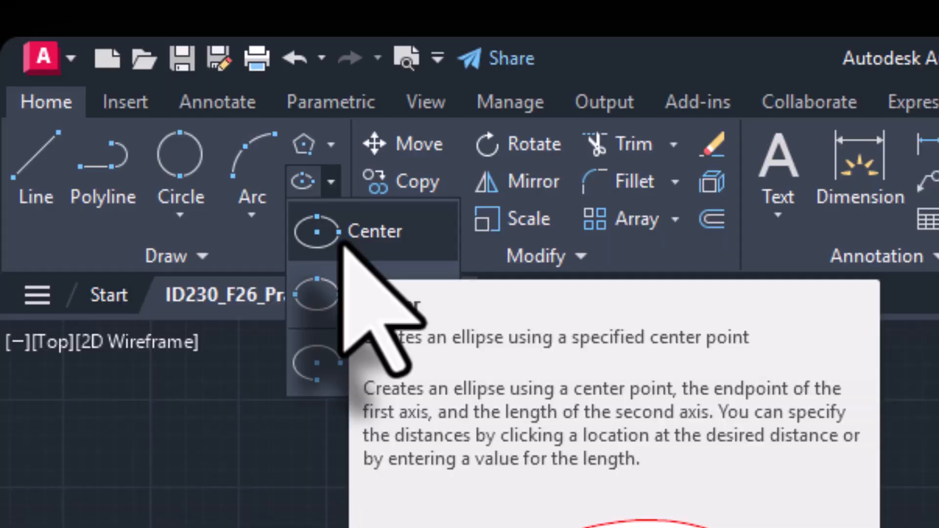
left_click(343, 228)
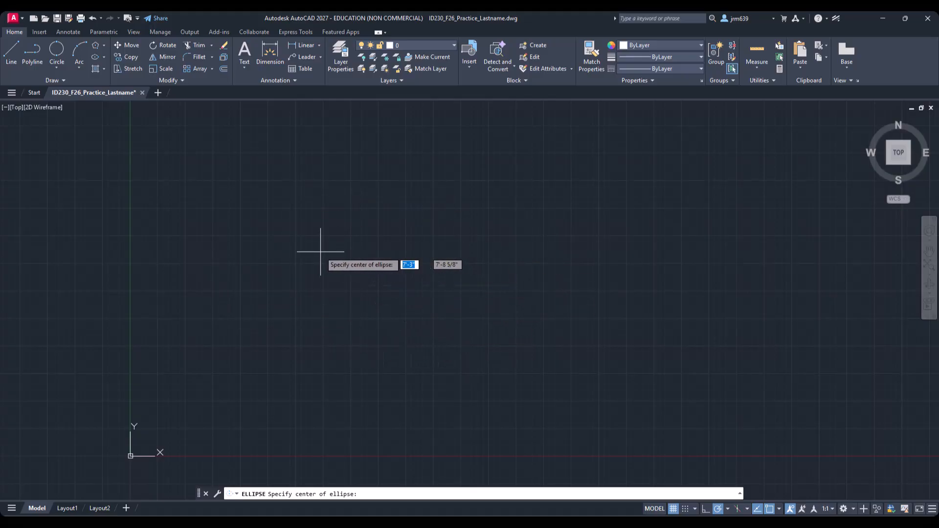
left_click(267, 283)
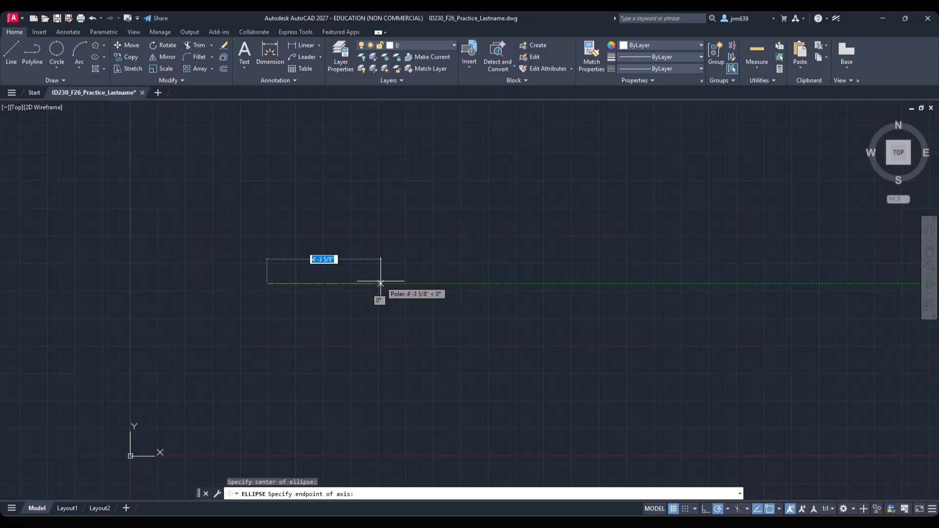
type("4'8")
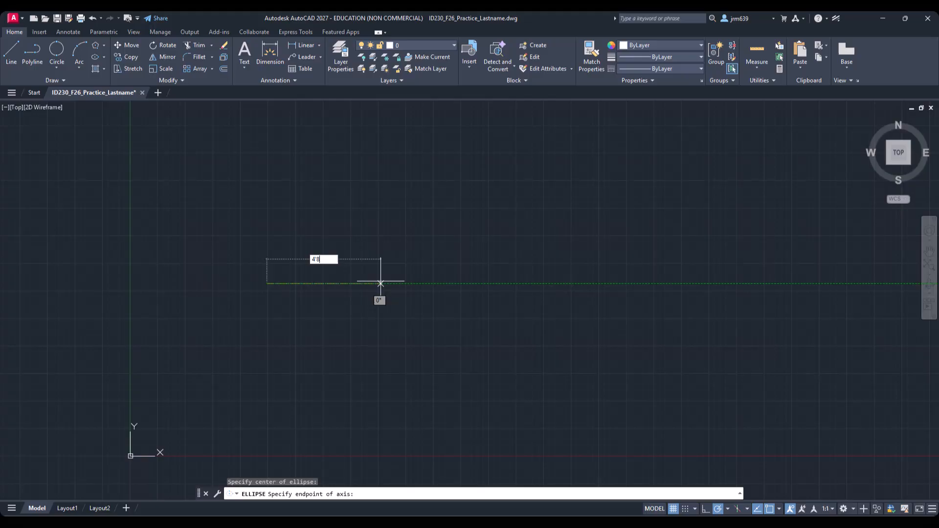
key("Return")
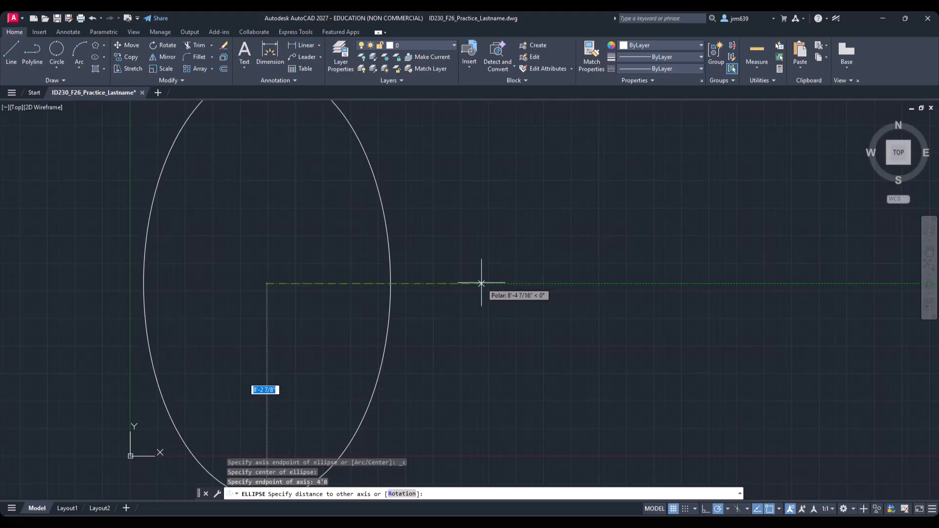
left_click(304, 274)
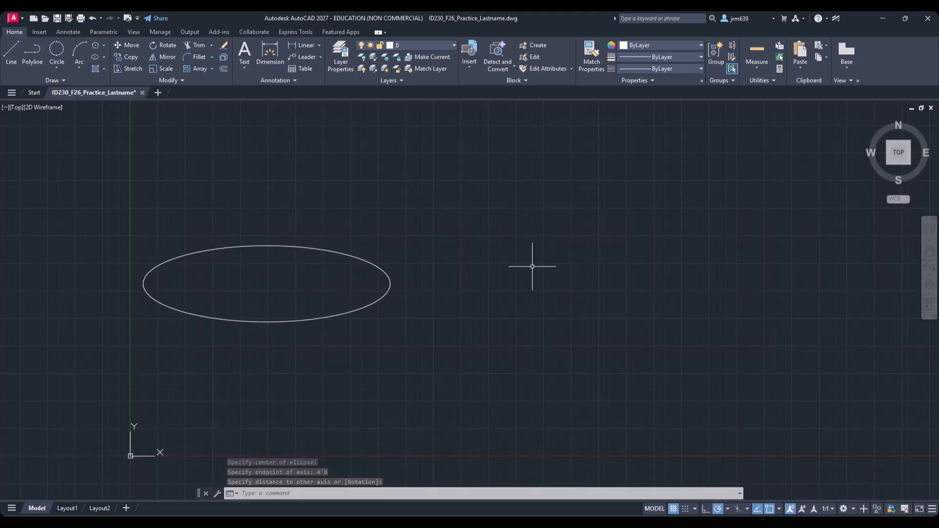
Step: Draw a vertical center ellipse to the right, with a semi-axis about 4'6" and the other about 1'8"
left_click(95, 57)
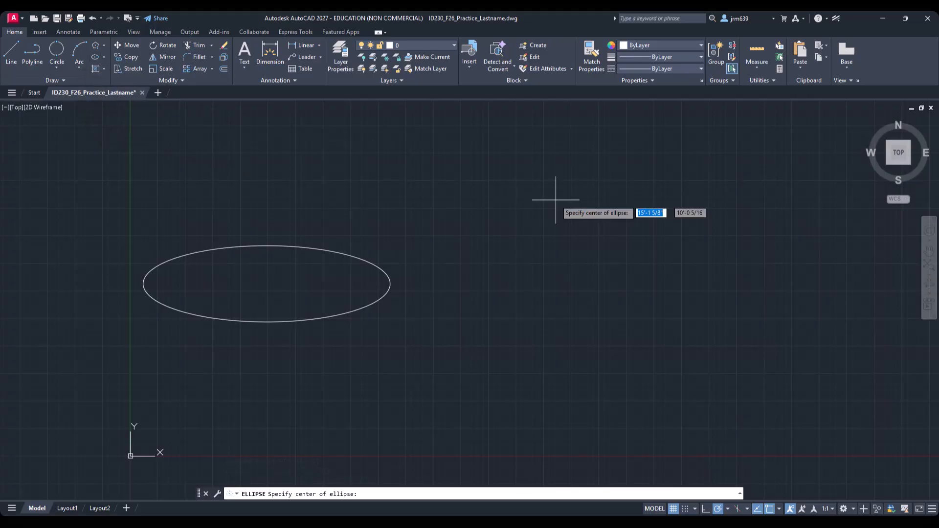
left_click(534, 270)
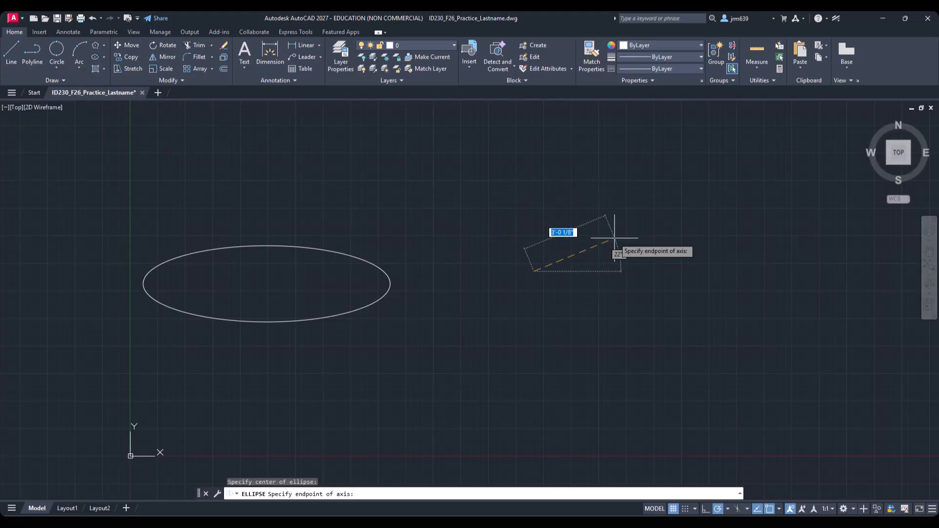
left_click(533, 151)
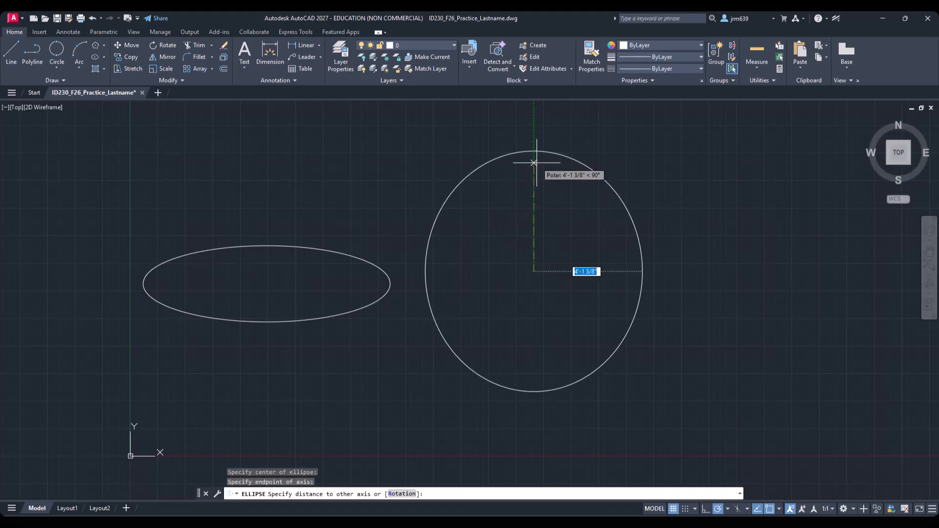
left_click(526, 231)
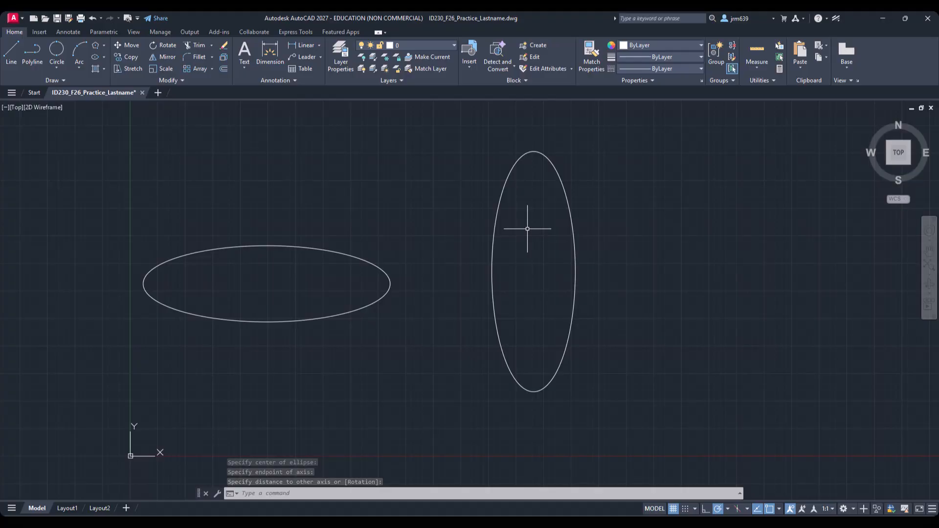